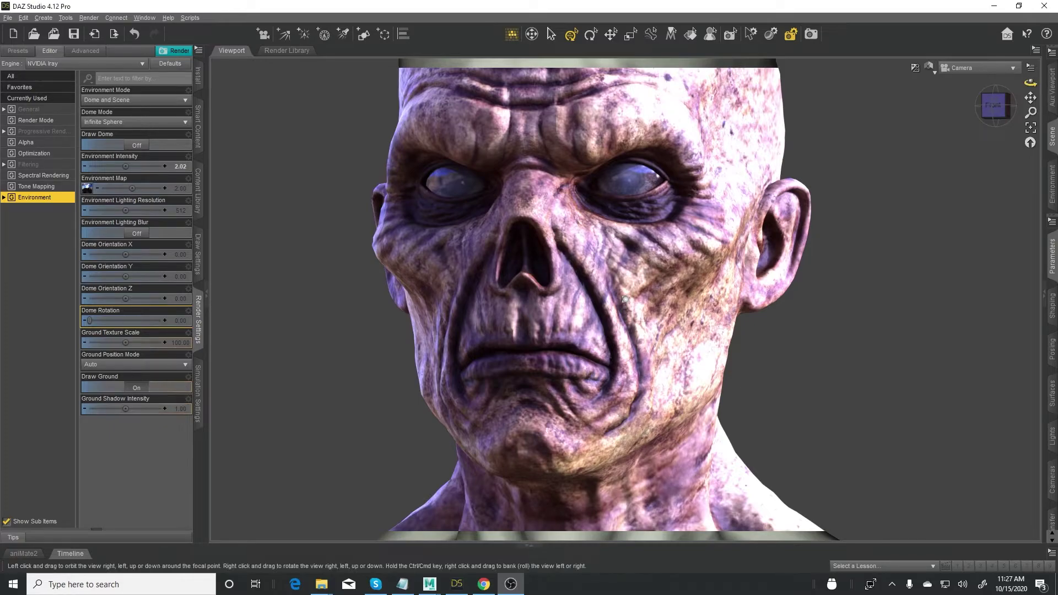
- Examine the mummy's head and upper body from several angles, and check the available Blender and Maya bridges
left_click_drag(1030, 83, 1009, 83)
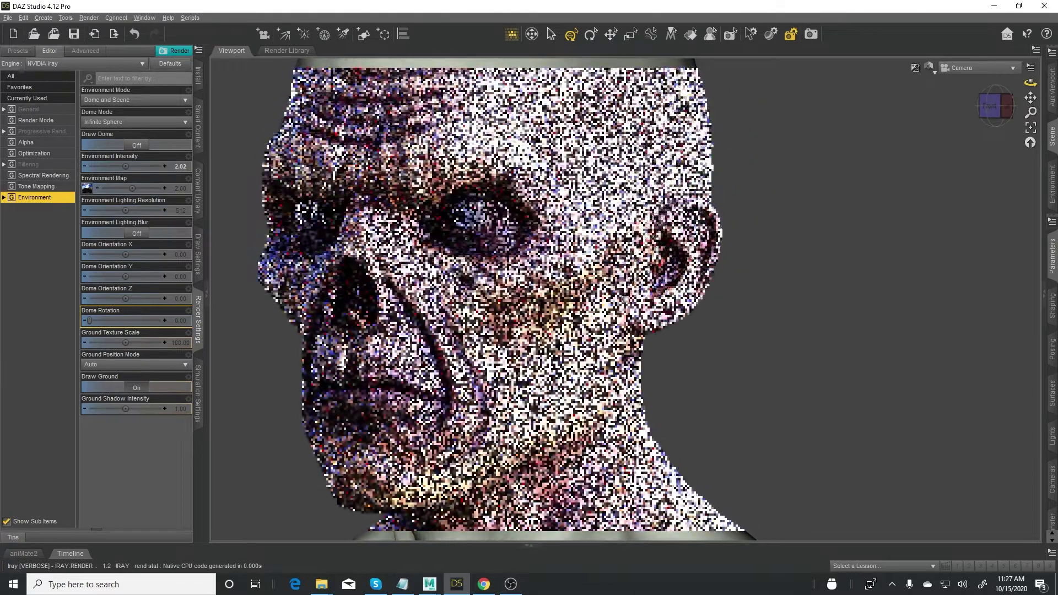
left_click(191, 19)
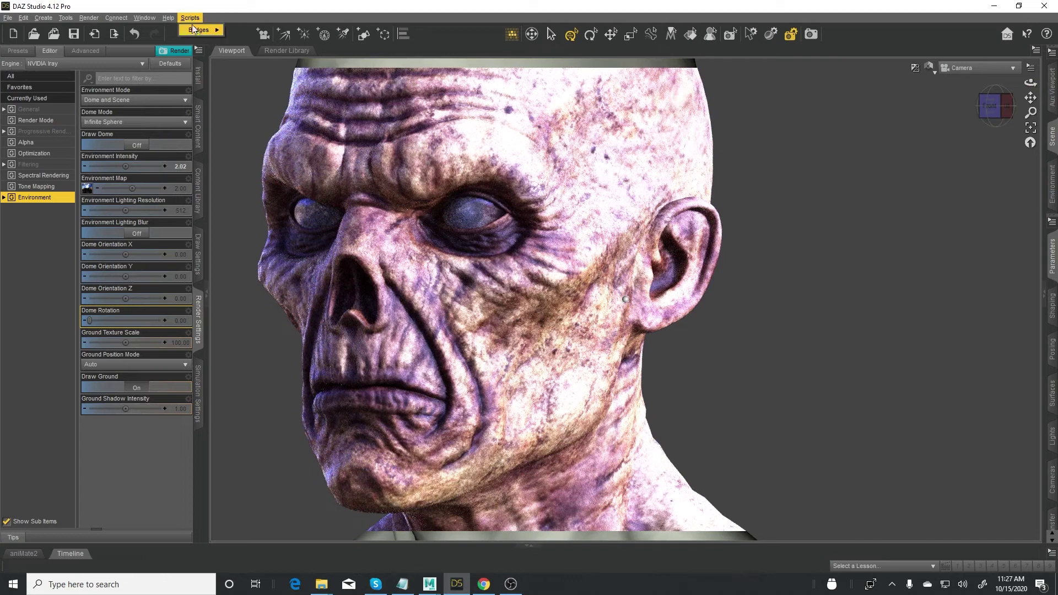
mouse_move(194, 29)
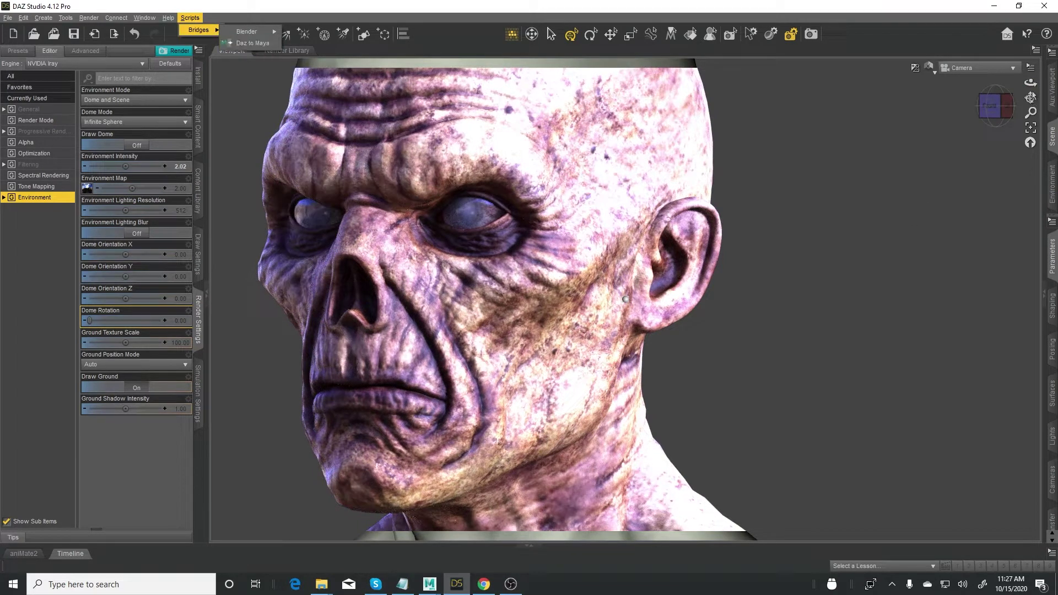
mouse_move(1032, 99)
left_mouse_down()
mouse_move(1054, 103)
mouse_move(1025, 83)
mouse_move(1010, 88)
mouse_move(1013, 111)
mouse_move(1029, 79)
mouse_move(1043, 83)
left_mouse_up()
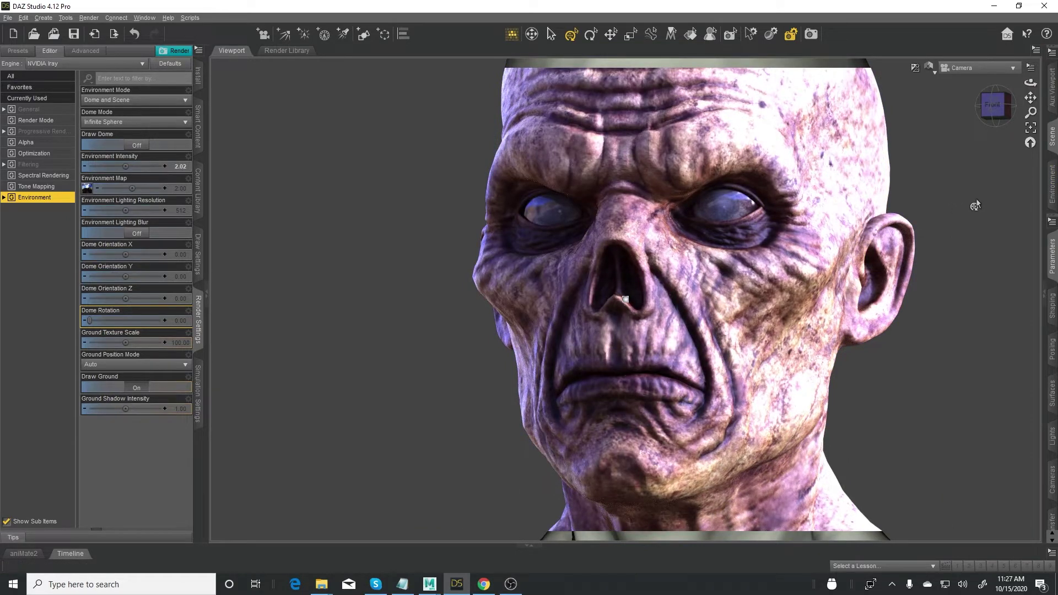
left_click_drag(1030, 112, 1031, 153)
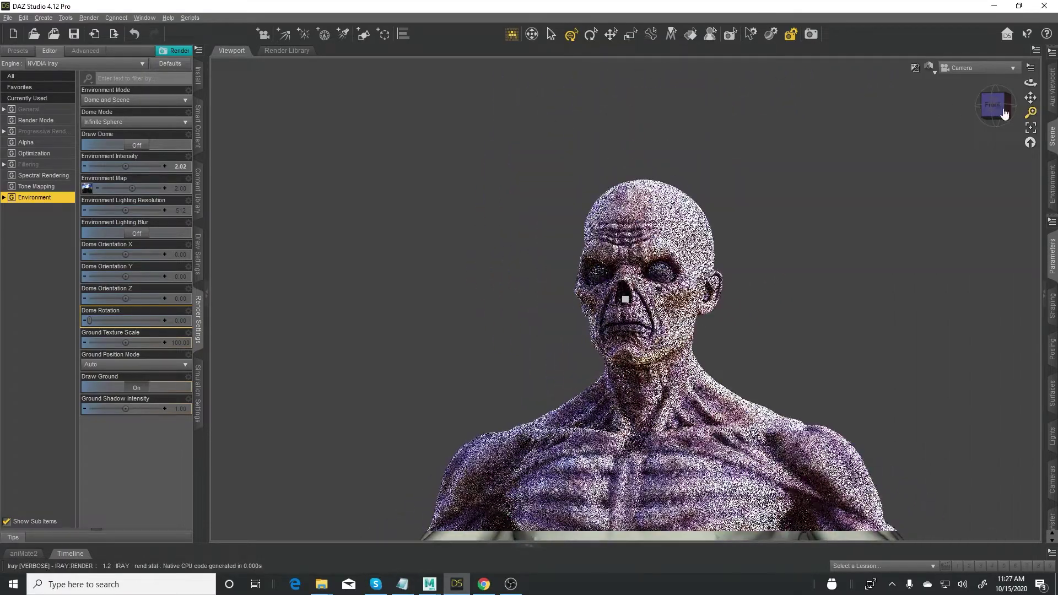
left_click_drag(1032, 97, 1014, 40)
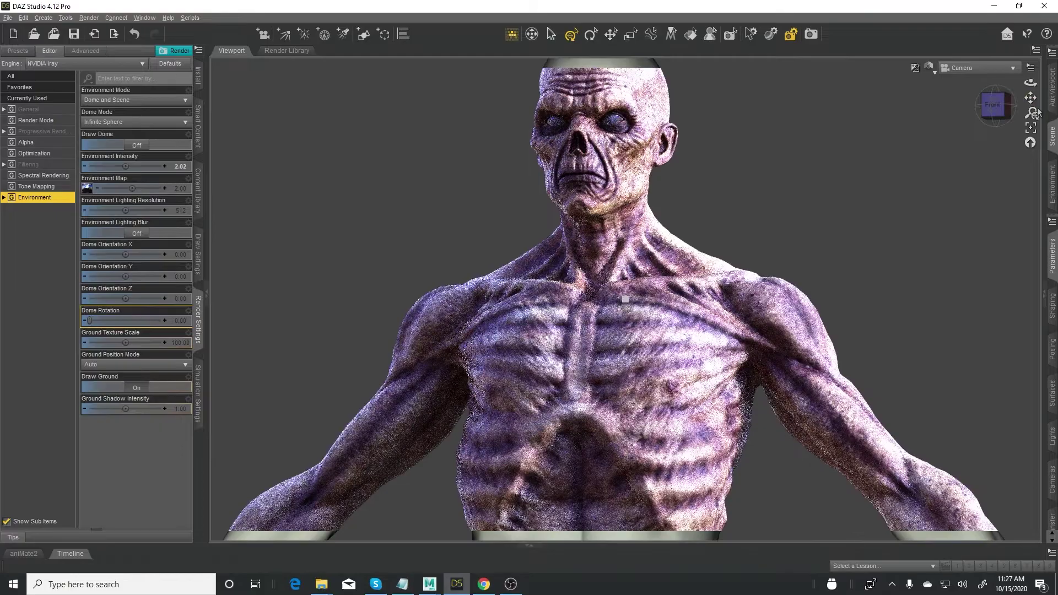
mouse_move(1030, 83)
left_mouse_down()
mouse_move(989, 84)
mouse_move(1049, 92)
left_mouse_up()
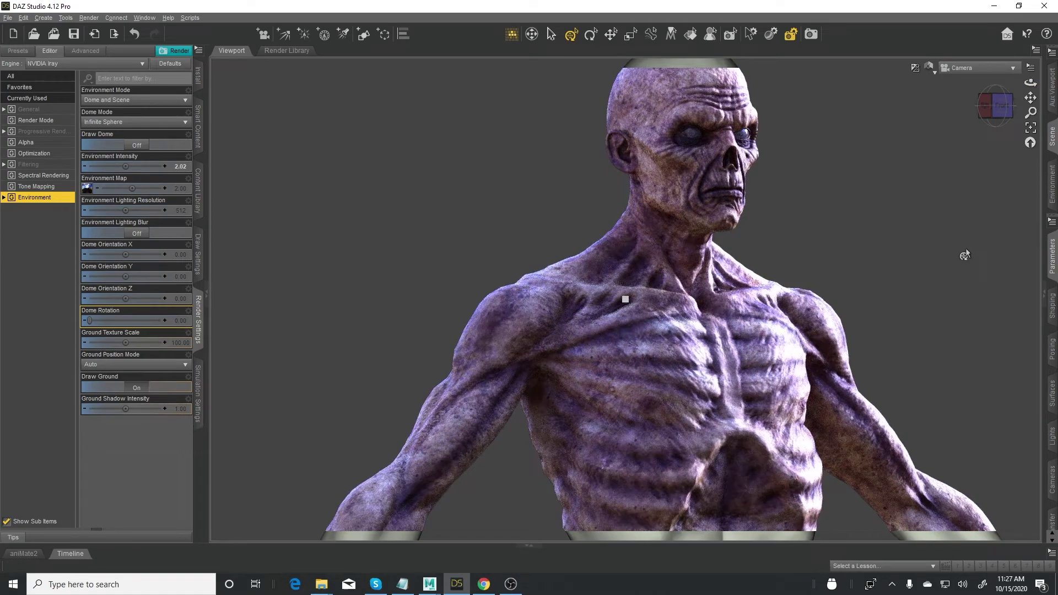
left_click_drag(1031, 98, 989, 82)
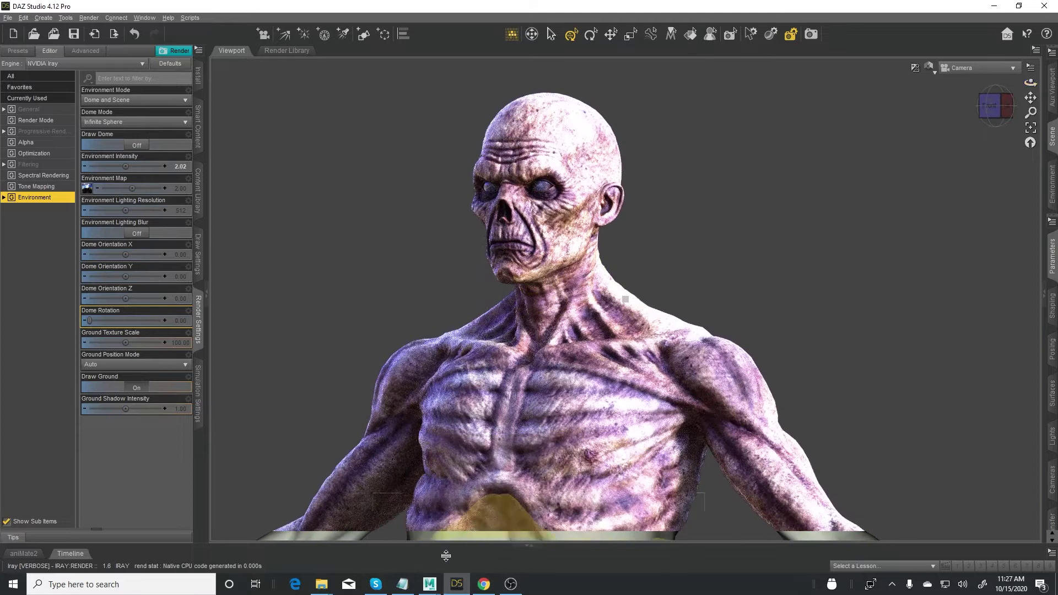
- Switch to Autodesk Maya and widen its window to fit the full set of menus, including Daz3D
mouse_move(429, 587)
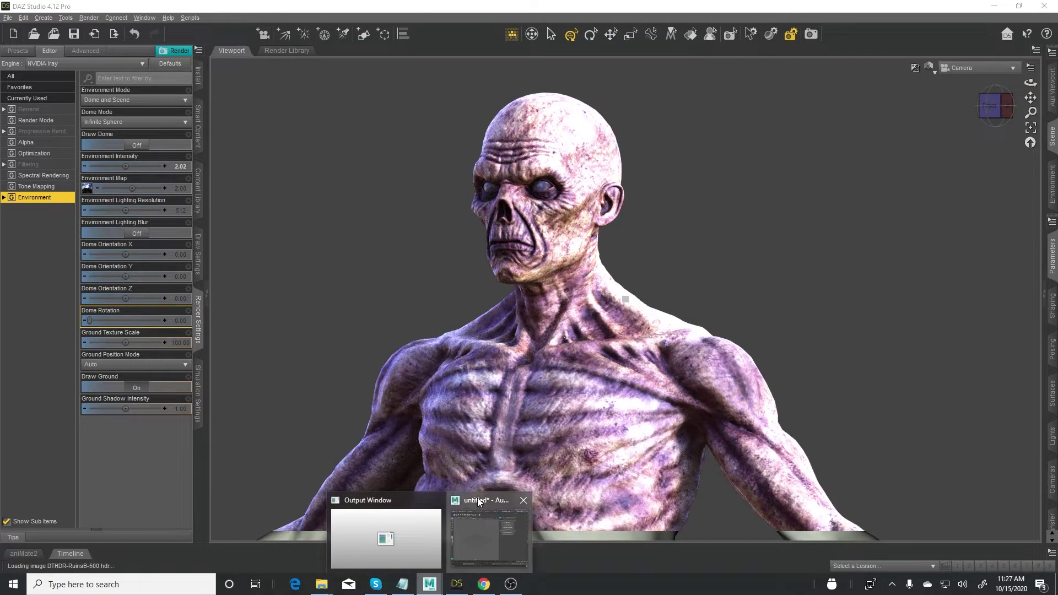
left_click(475, 520)
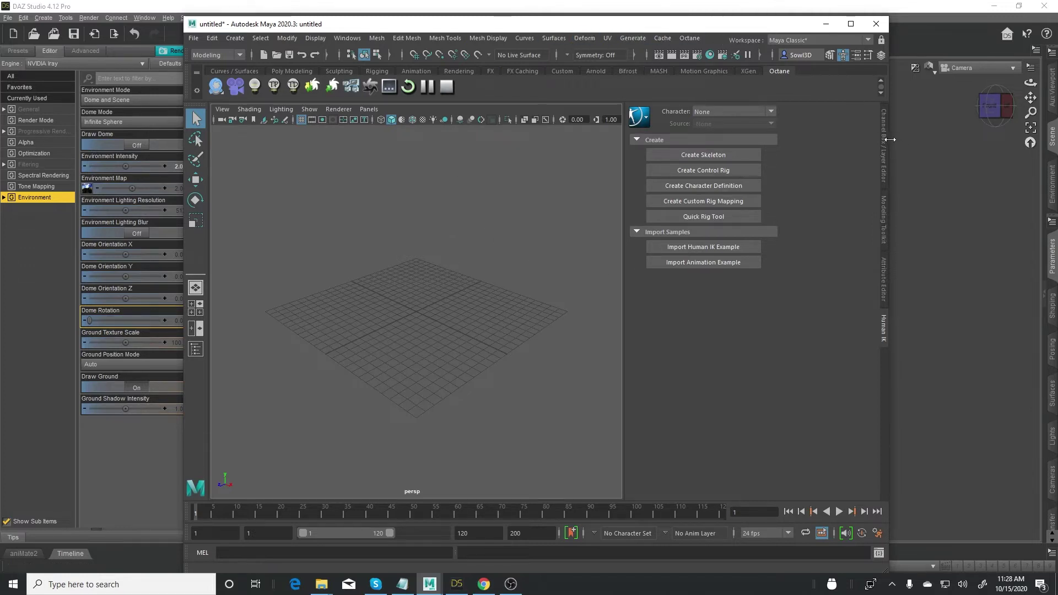
left_click_drag(888, 140, 1040, 142)
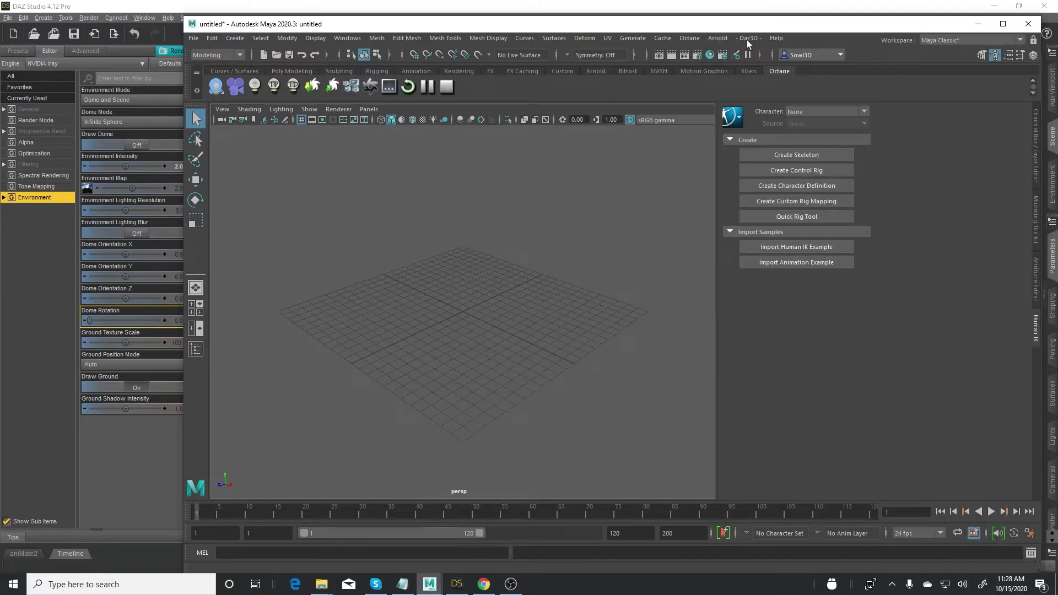
left_click(749, 39)
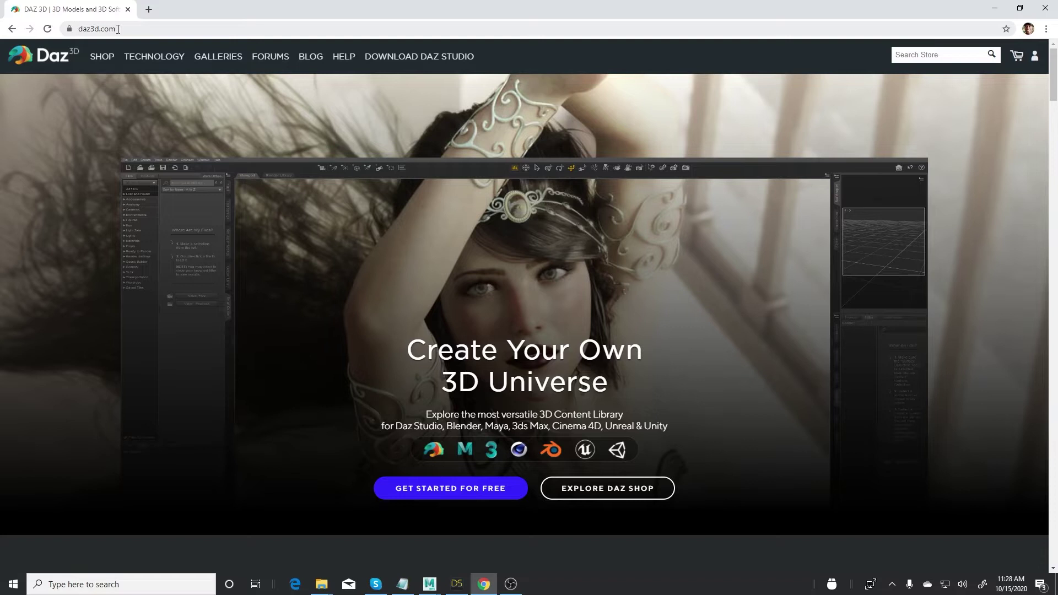
- Look through the daz3d.com home page in the browser
scroll(492, 289, "down", 3)
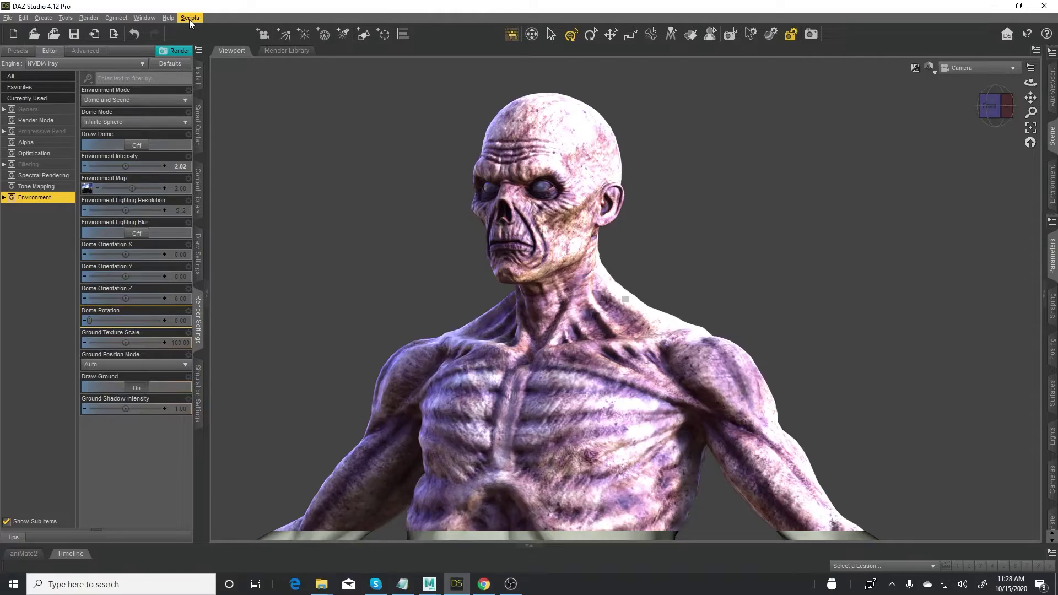
- In DAZ Studio, send the Mummy HD figure to Maya with the Daz to Maya bridge script
left_click(189, 19)
mouse_move(214, 32)
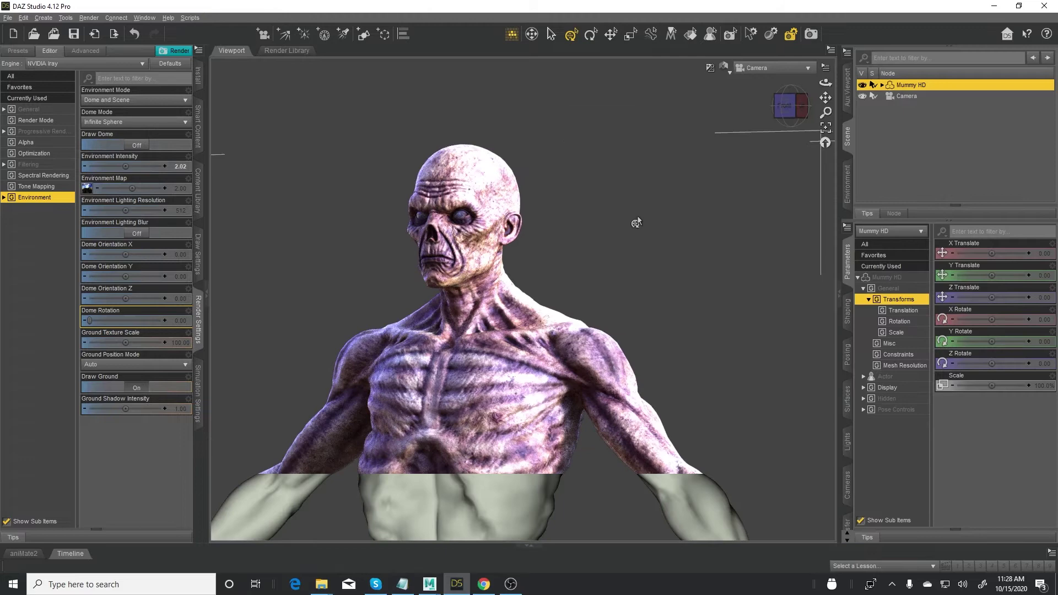
left_click_drag(825, 97, 903, 98)
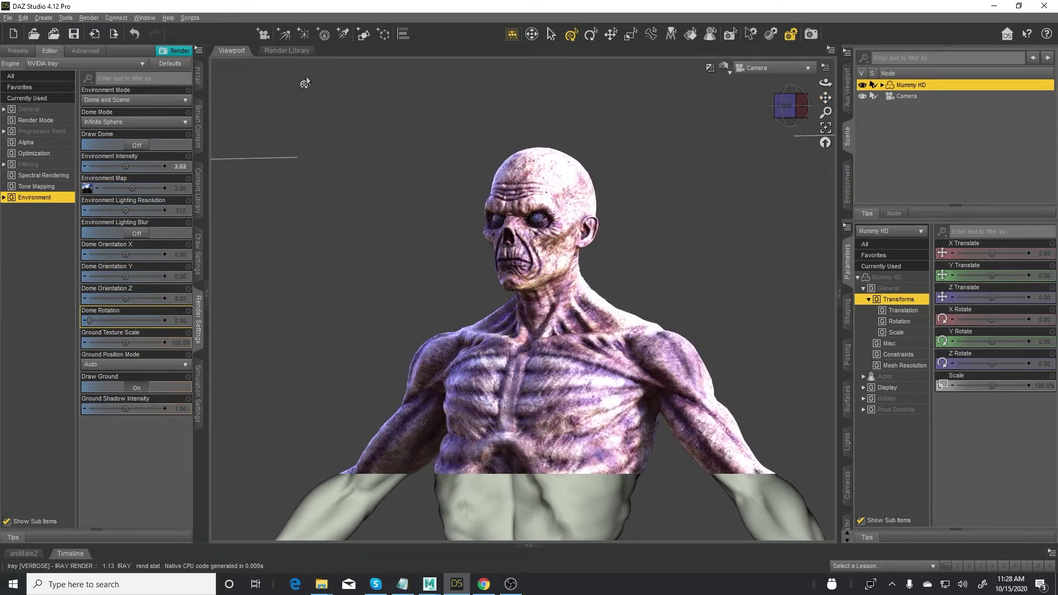
left_click(190, 19)
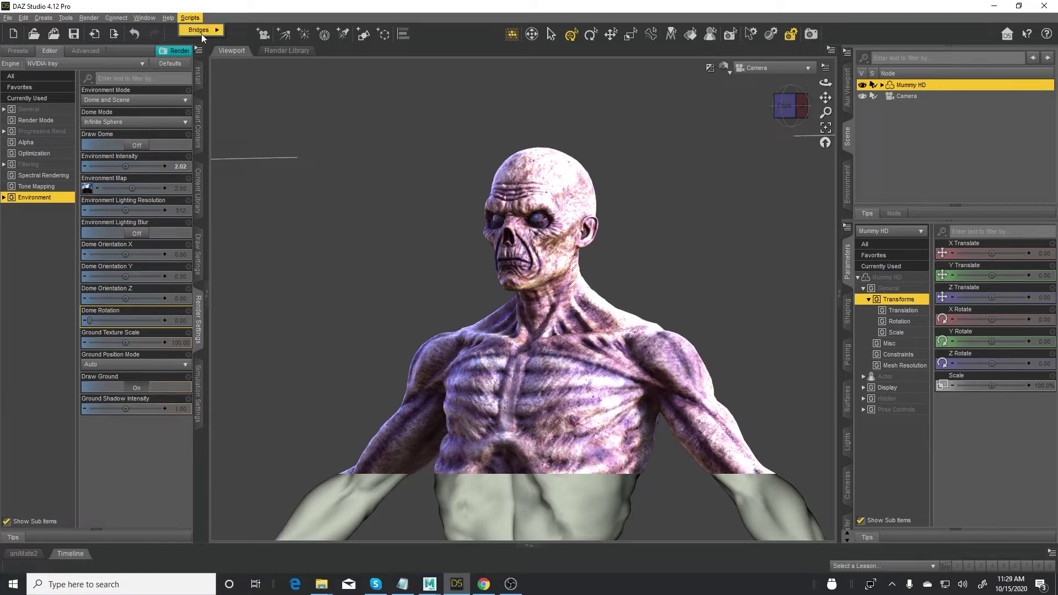
mouse_move(201, 34)
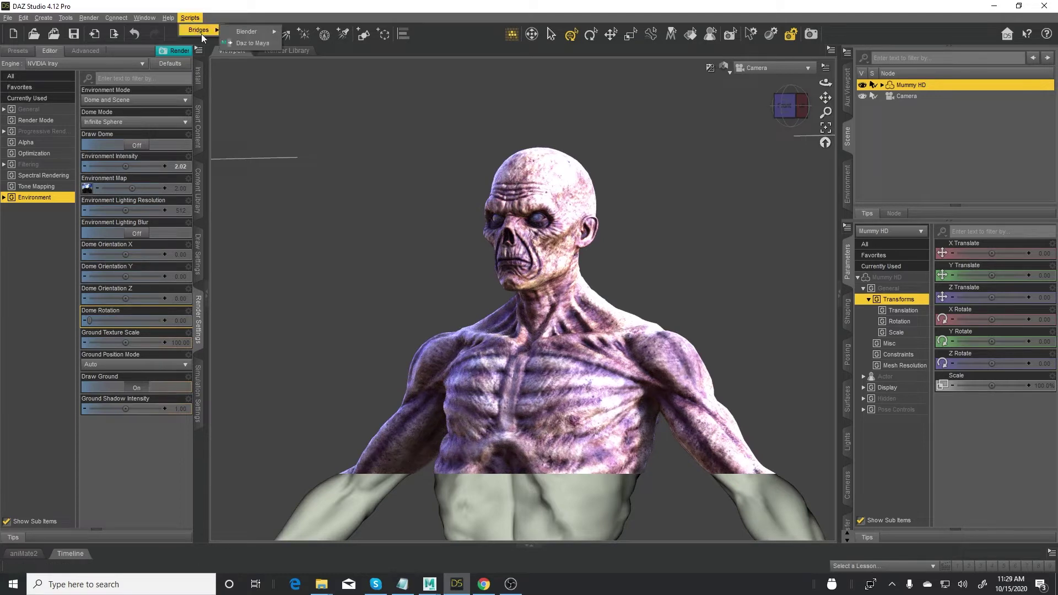
left_click(259, 44)
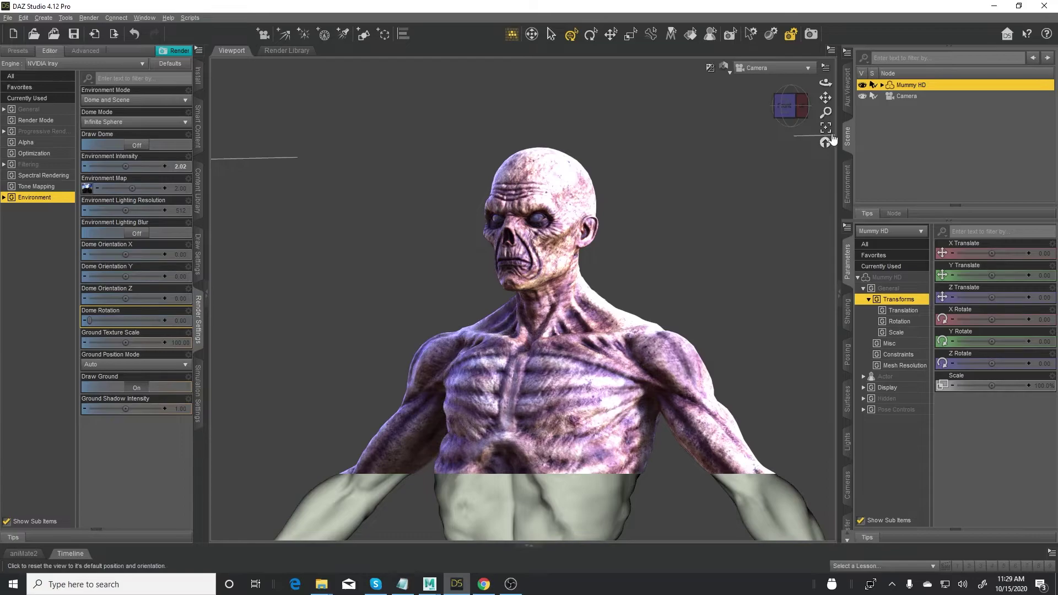
left_click_drag(827, 113, 827, 155)
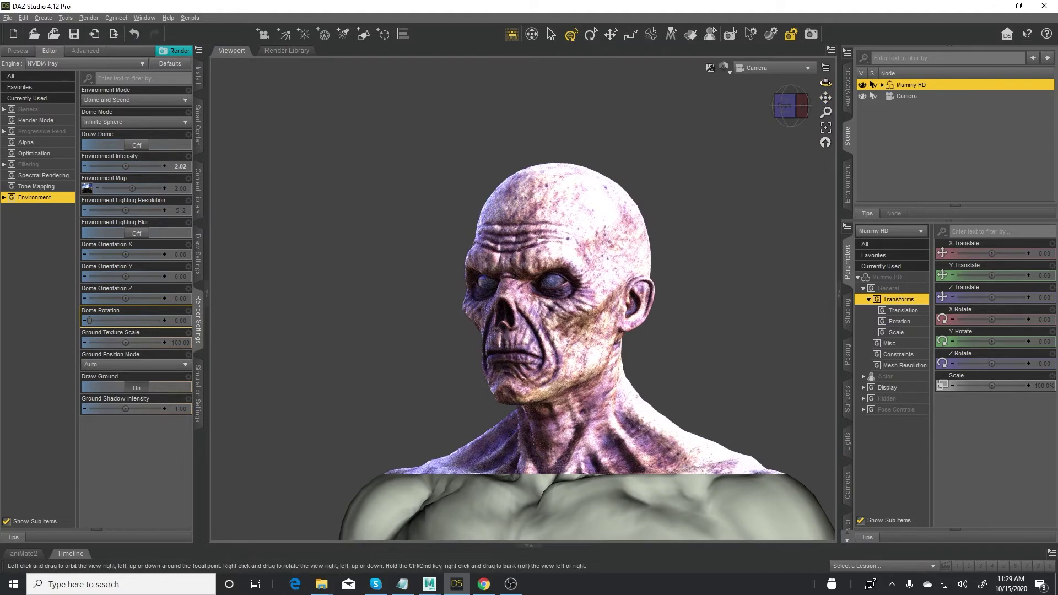
left_click_drag(826, 83, 888, 84)
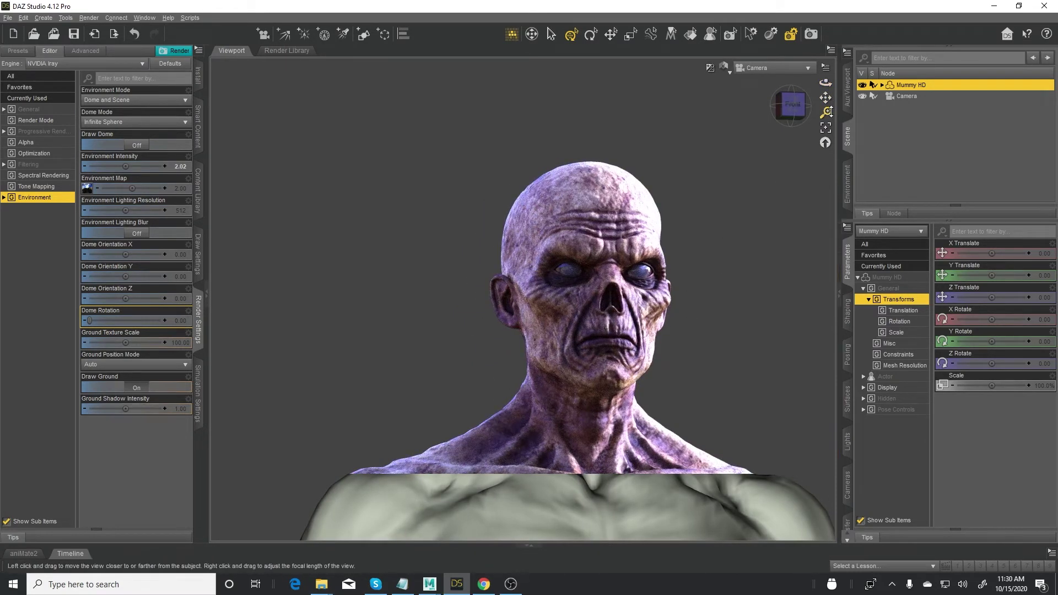
left_click_drag(827, 113, 829, 112)
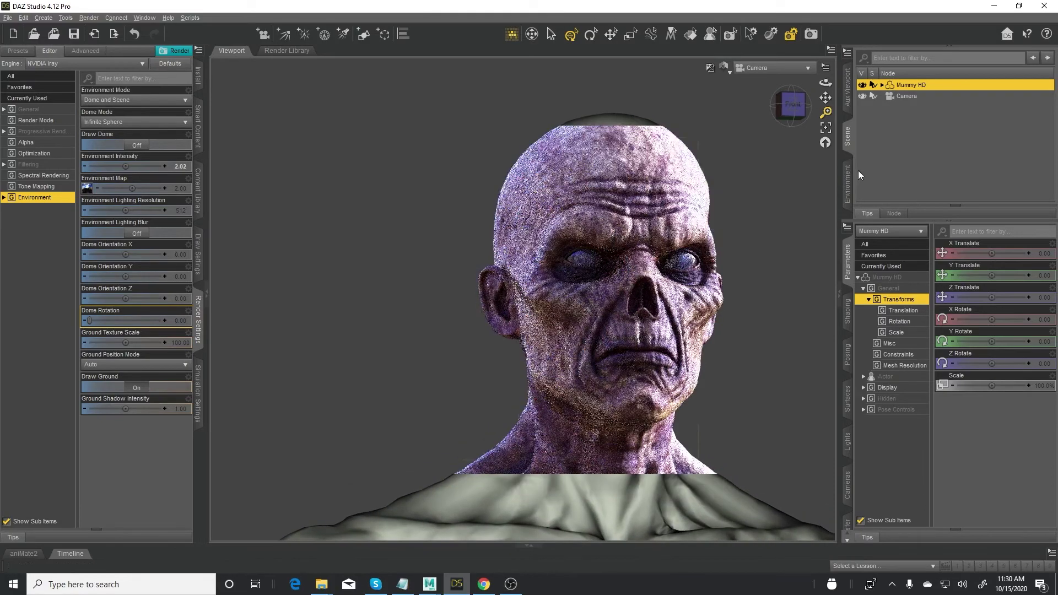
left_click_drag(826, 82, 879, 84)
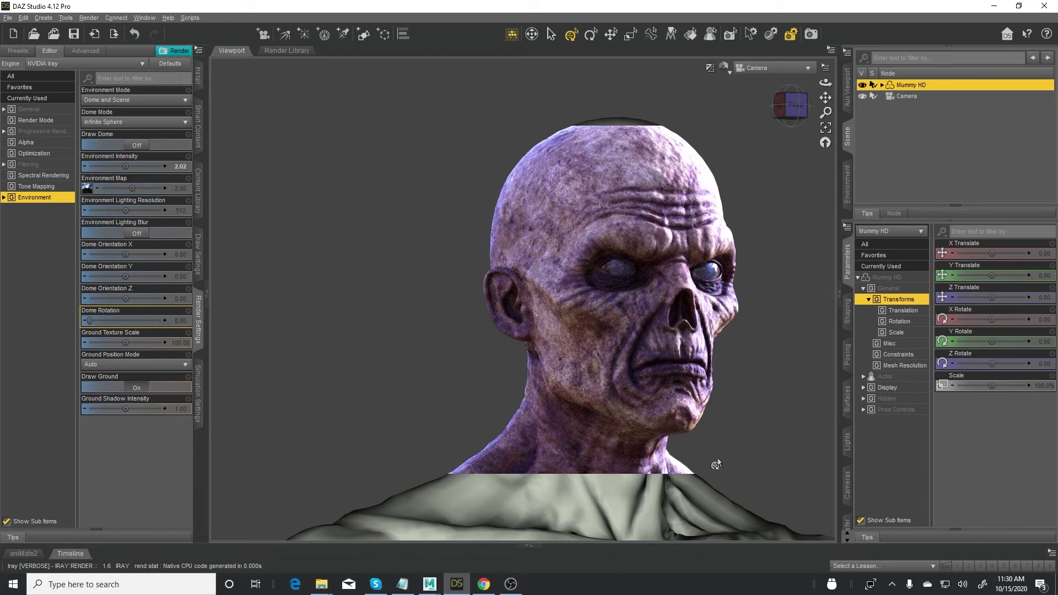
- Switch to Maya and auto-import the figure from the Temp folder with DazToMaya at Automatic scale, discarding the untitled scene's changes
left_click(431, 587)
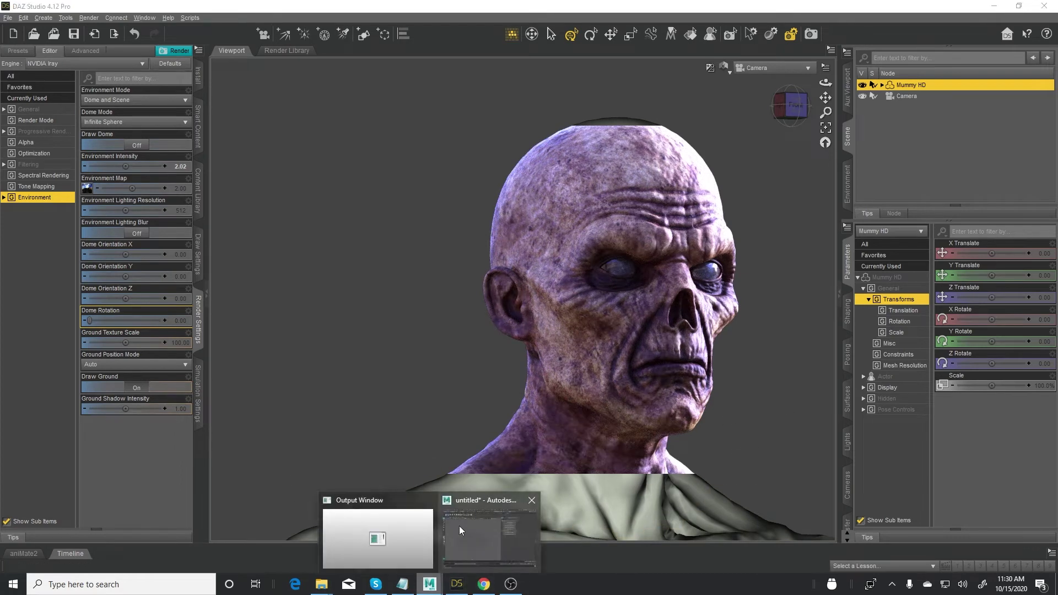
left_click(460, 530)
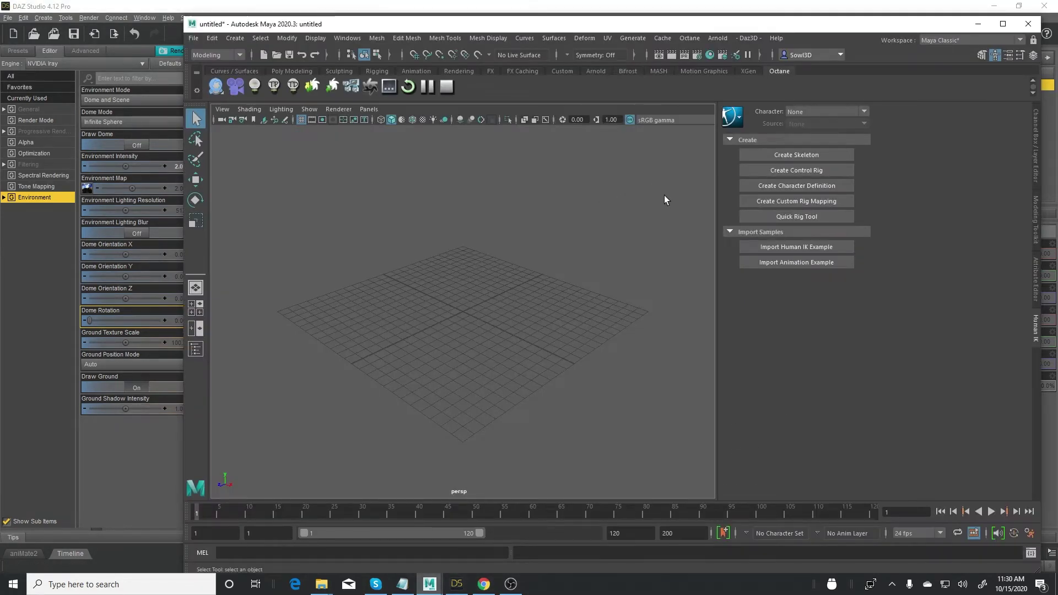
left_click(752, 39)
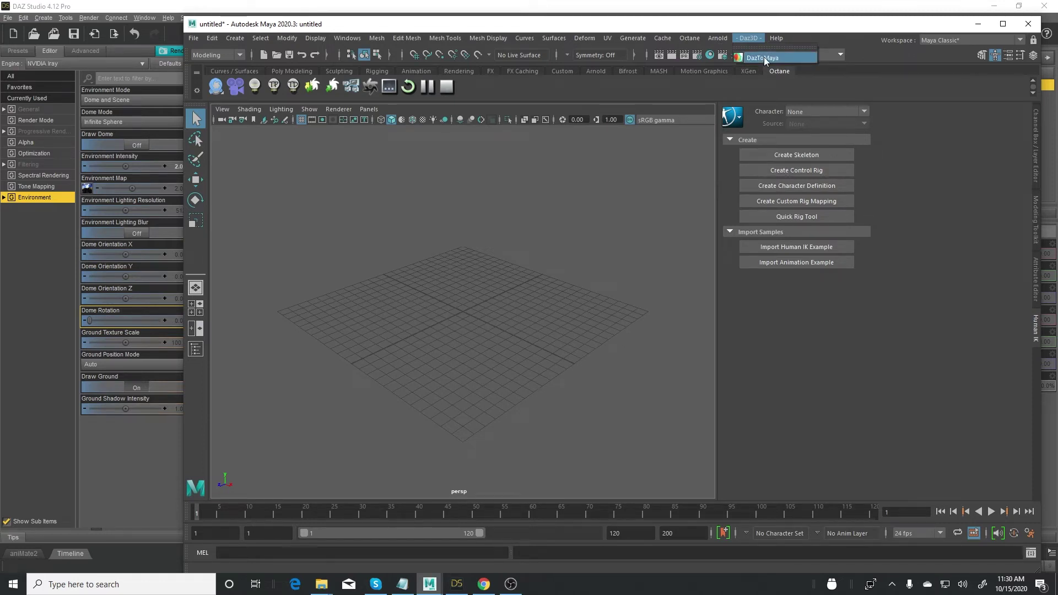
left_click(764, 58)
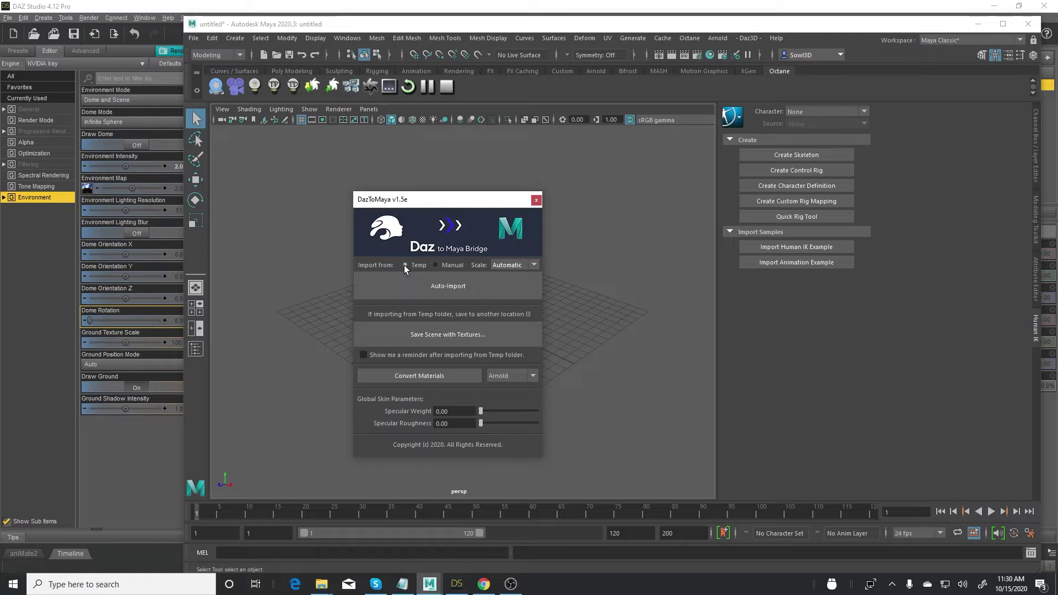
left_click(453, 289)
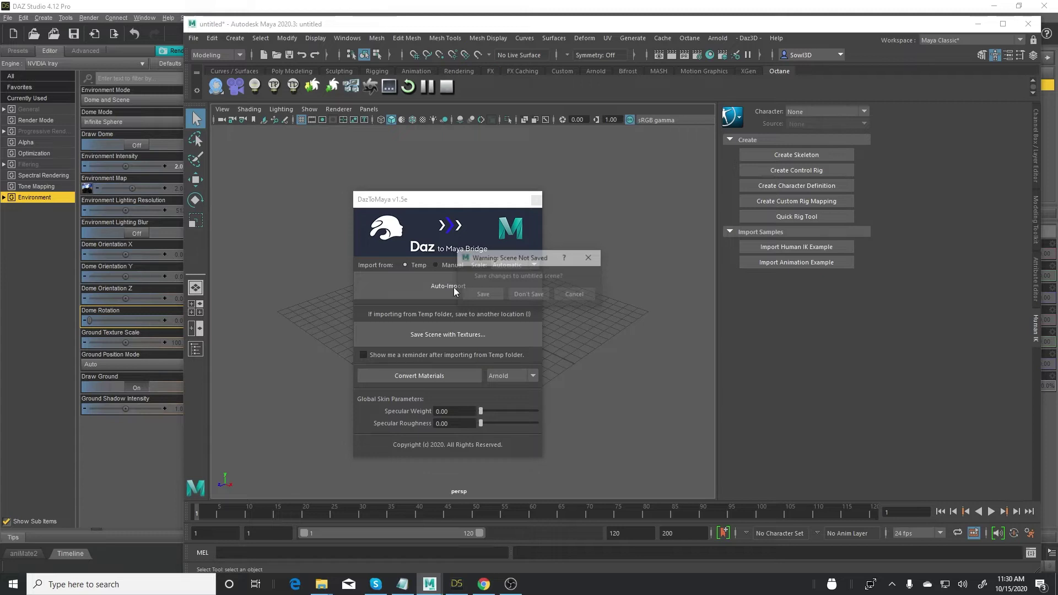
left_click(529, 294)
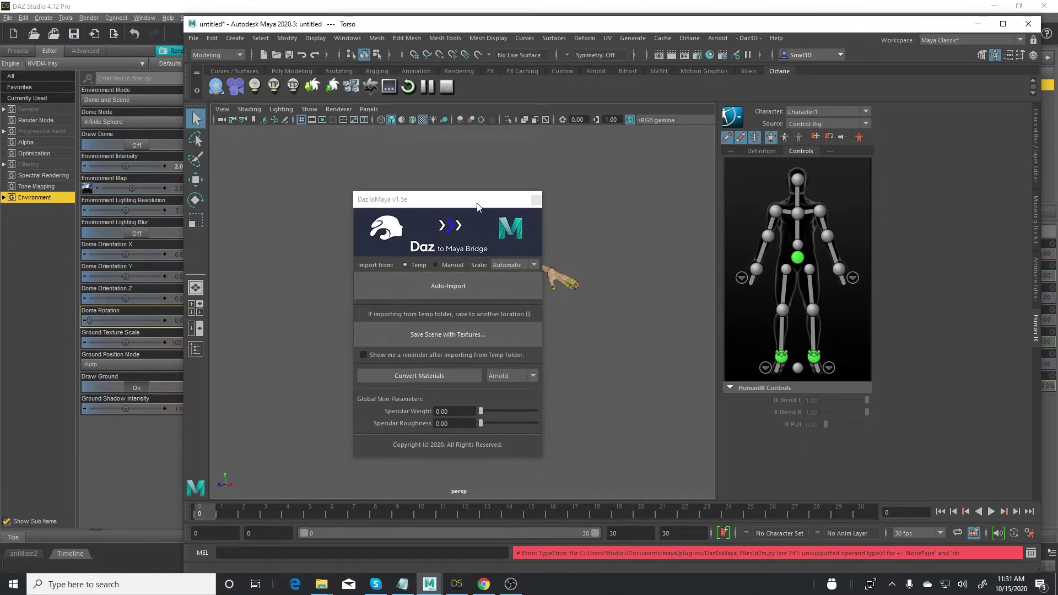
- Move the DazToMaya window clear of the viewport and inspect the imported mummy's body and skin textures from several angles
left_click_drag(475, 206, 216, 236)
scroll(509, 292, "up", 5)
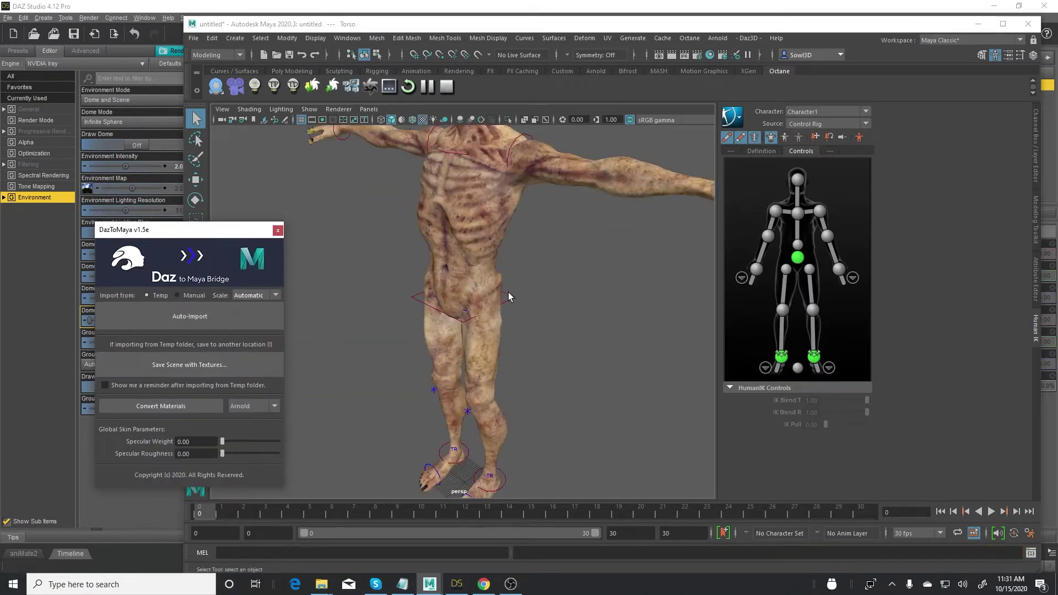
left_click_drag(518, 292, 543, 262, "alt")
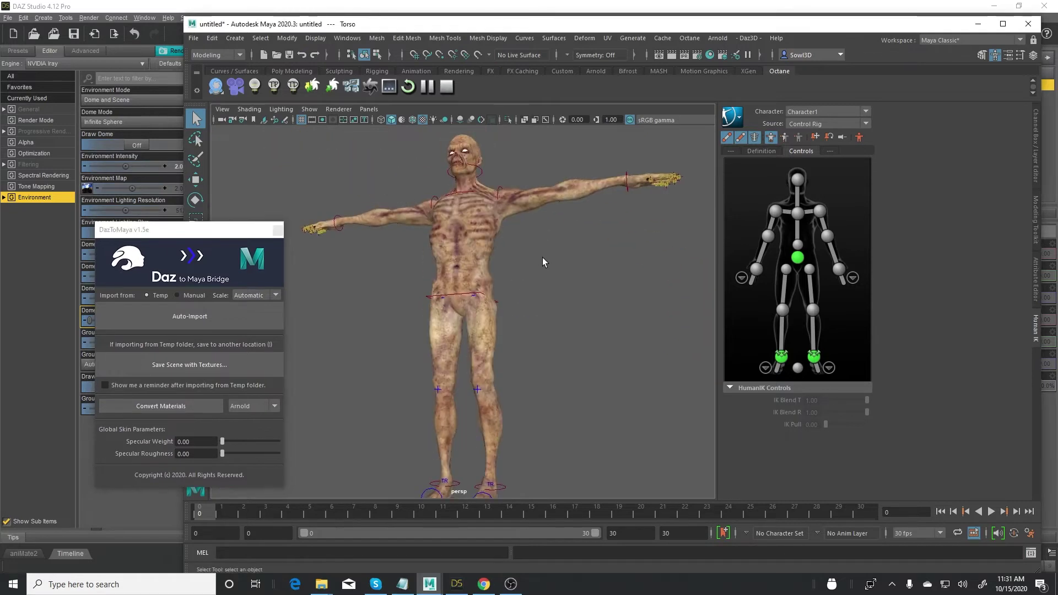
middle_click_drag(543, 262, 561, 345, "alt")
scroll(511, 335, "up", 5)
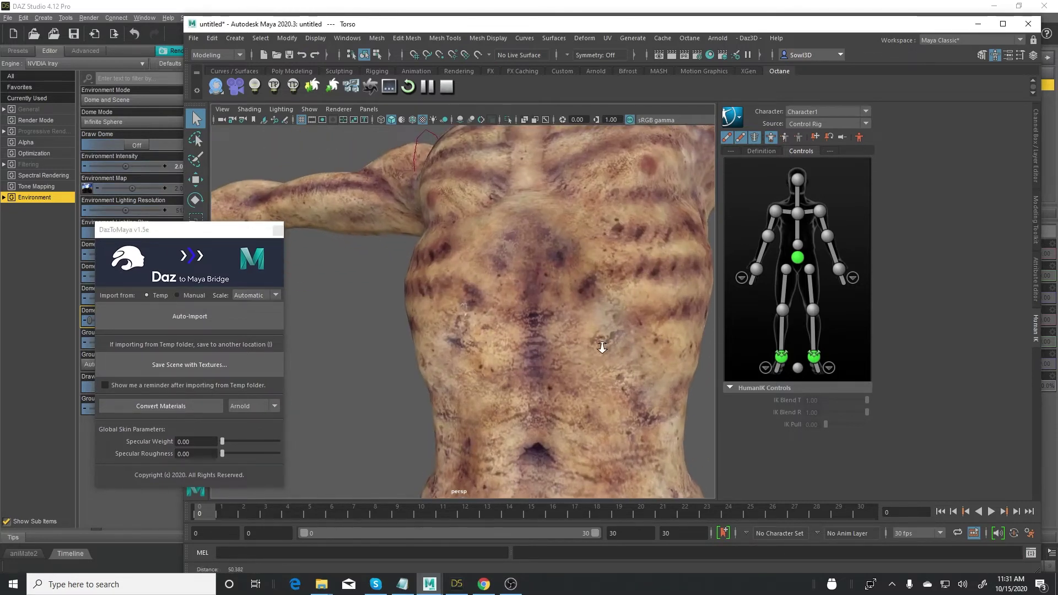
scroll(573, 340, "down", 5)
mouse_move(568, 321)
left_mouse_down("alt")
mouse_move(562, 310)
mouse_move(548, 320)
left_mouse_up("alt")
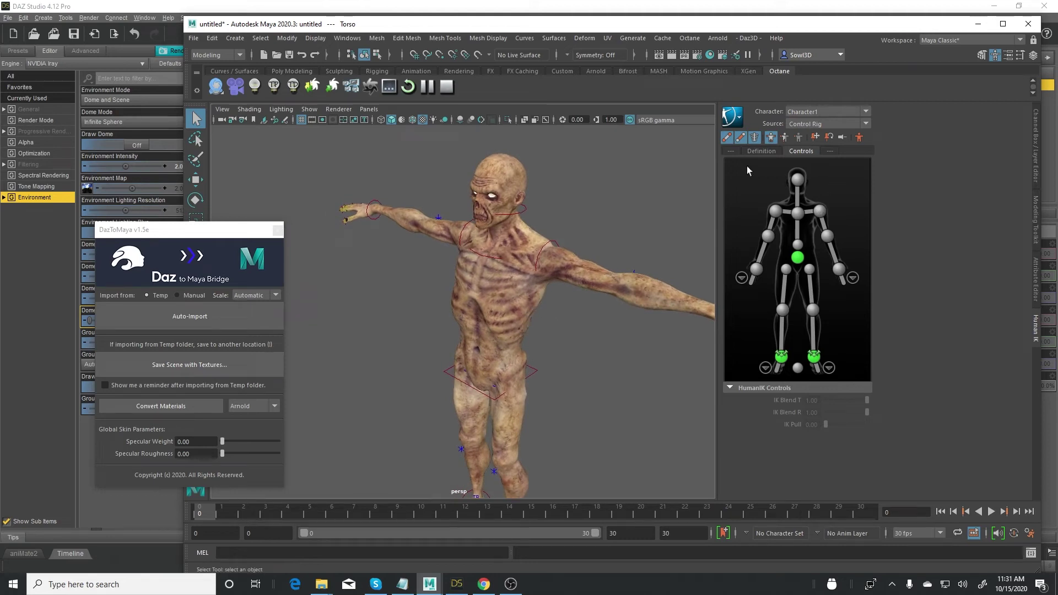
- Review the character's HumanIK skeleton definition, then return to the rig controls and select the hips effector in Full Body mode
left_click(766, 153)
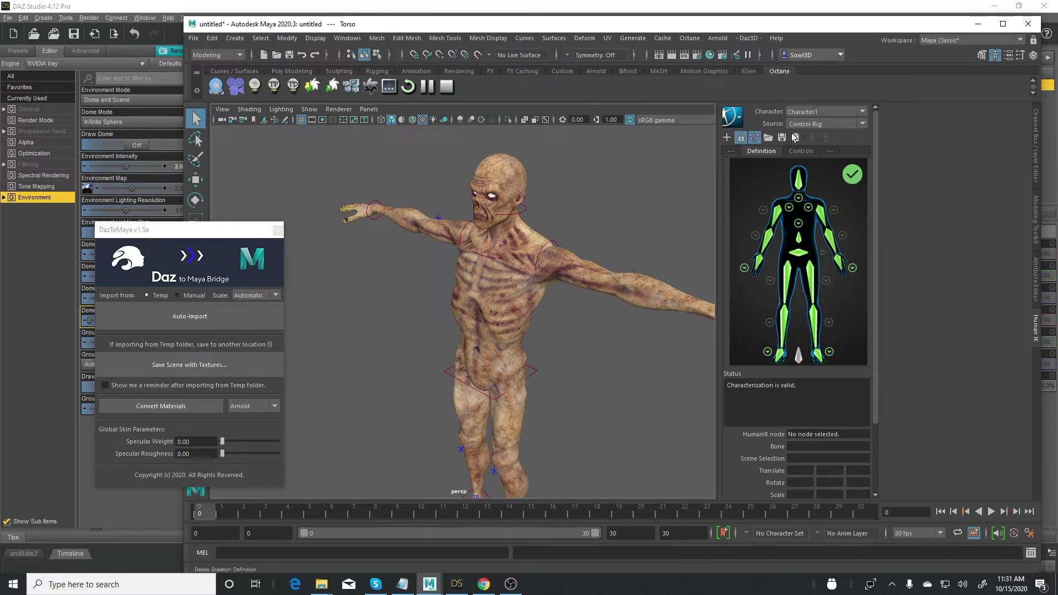
left_click(808, 152)
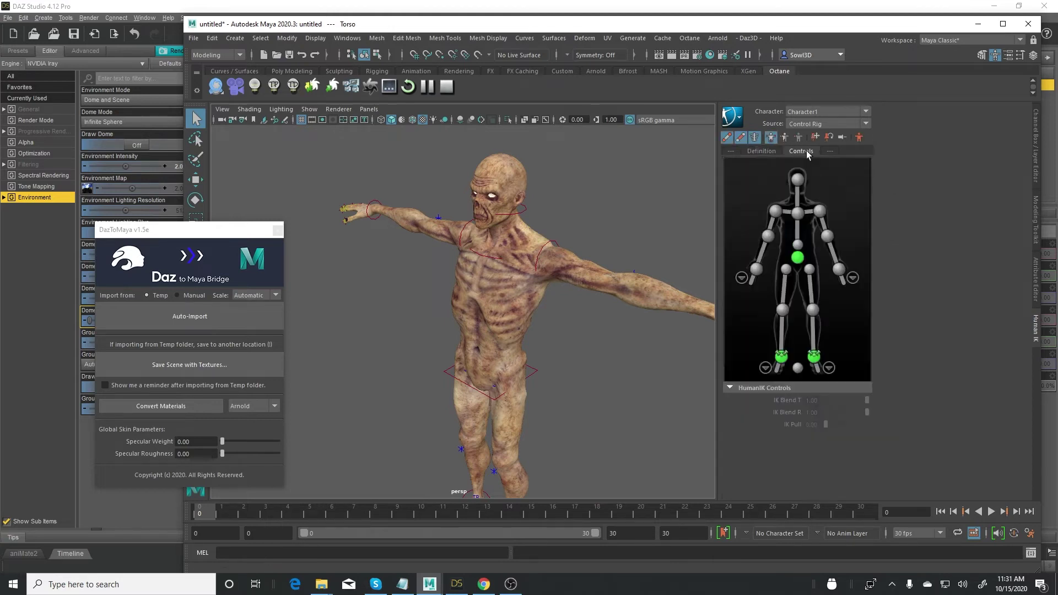
left_click(771, 138)
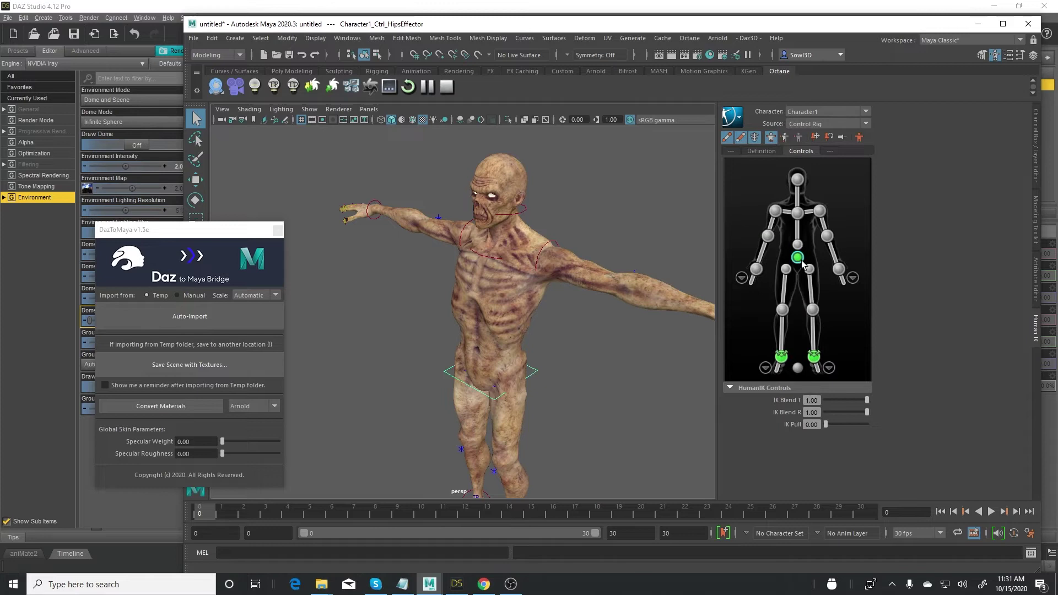
- Try lowering the character's body by moving the hips effector down with the Move tool, and undo the move
left_click_drag(531, 349, 561, 316, "alt")
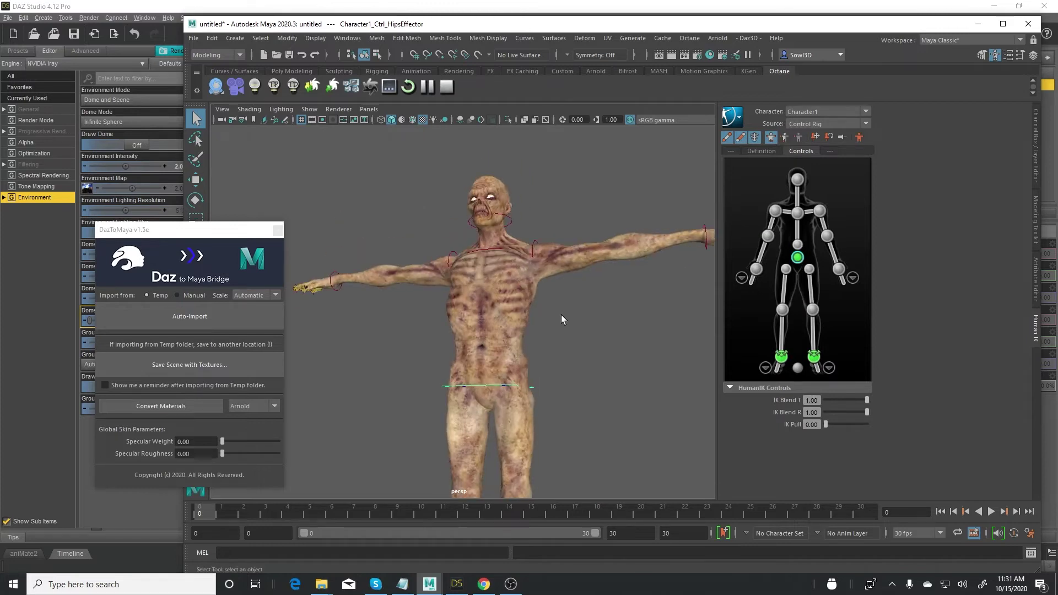
scroll(567, 361, "down", 4)
left_click_drag(568, 365, 574, 333, "alt")
key("w")
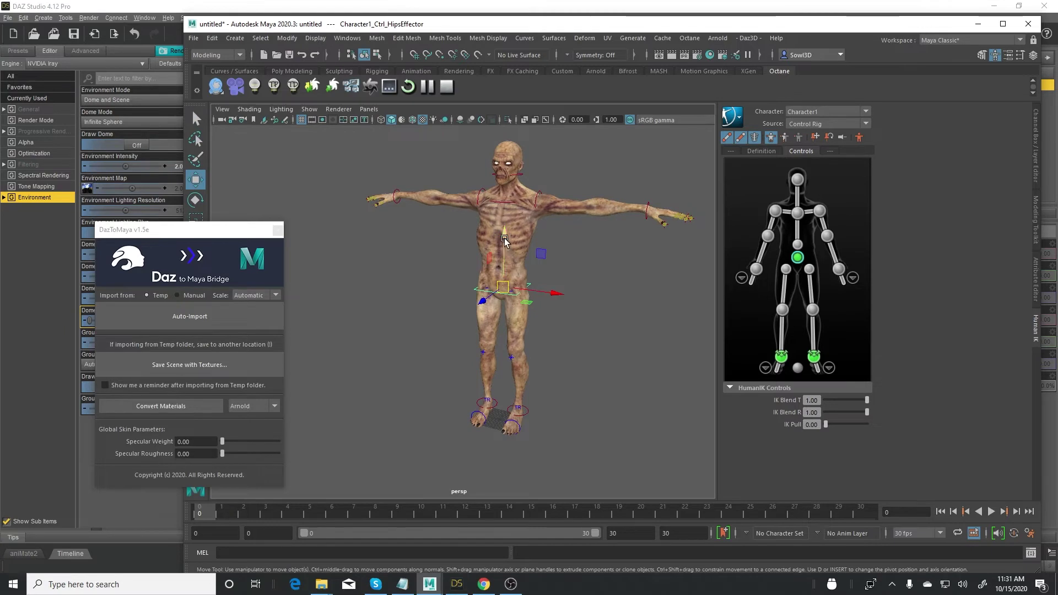
left_click_drag(505, 246, 507, 278)
key("ctrl+z")
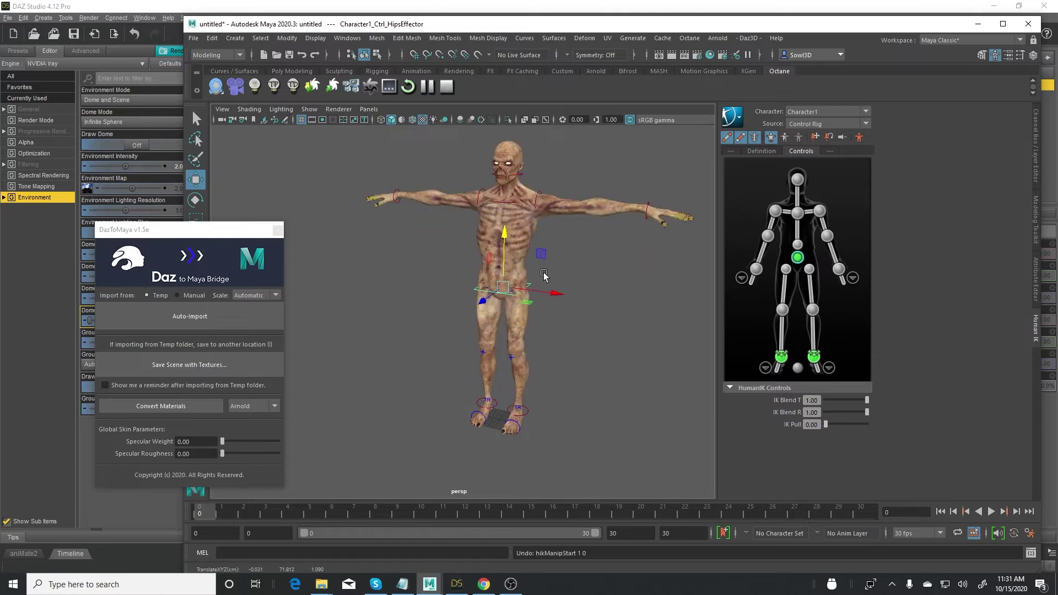
- Select the left wrist effector and examine the rigged mummy's torso, head and arms from several angles
left_click(840, 271)
mouse_move(647, 214)
left_mouse_down()
mouse_move(662, 254)
mouse_move(642, 351)
mouse_move(558, 279)
mouse_move(609, 380)
mouse_move(527, 295)
mouse_move(568, 226)
mouse_move(563, 377)
mouse_move(546, 257)
mouse_move(633, 236)
mouse_move(621, 210)
mouse_move(646, 193)
left_mouse_up()
scroll(607, 271, "up", 5)
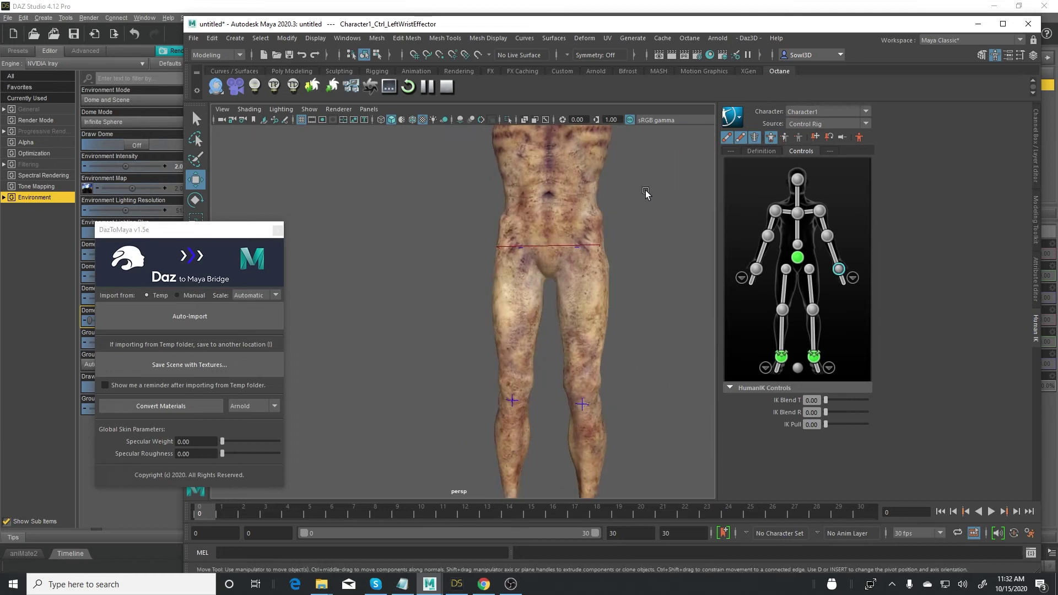
middle_click_drag(647, 193, 581, 345, "alt")
left_click_drag(581, 346, 476, 298, "alt")
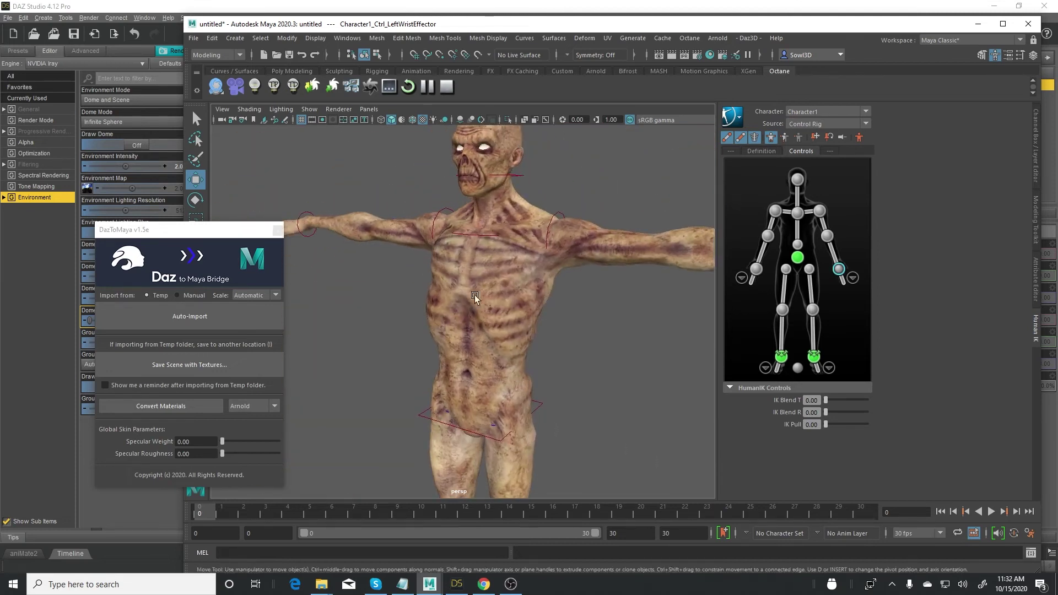
middle_click_drag(476, 298, 555, 347, "alt")
scroll(563, 311, "up", 5)
left_click_drag(628, 273, 650, 287, "alt")
scroll(602, 301, "down", 6)
left_click_drag(540, 332, 599, 338, "alt")
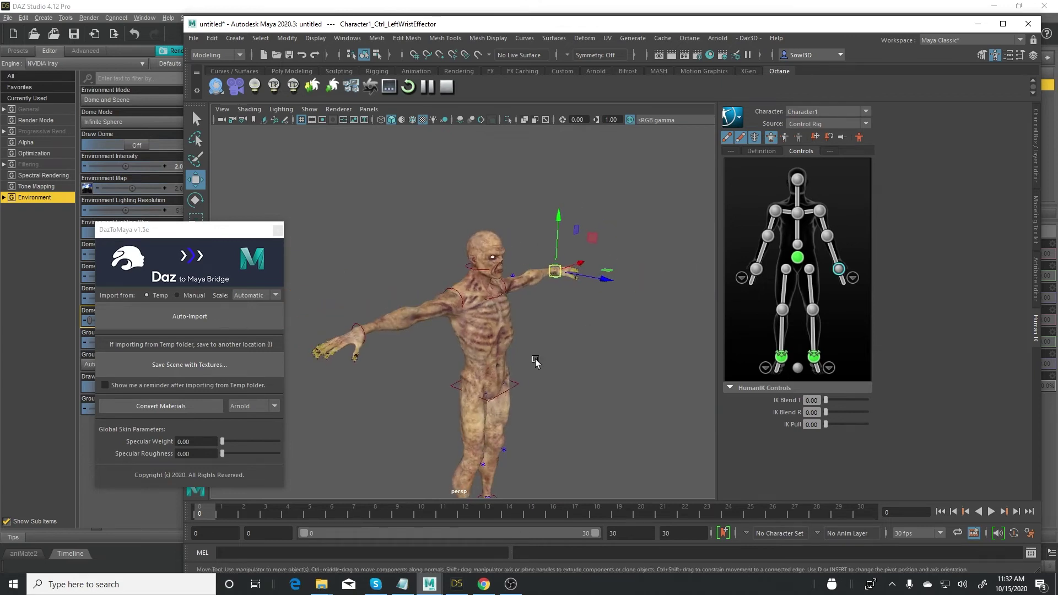
left_click_drag(535, 362, 525, 284, "alt")
scroll(485, 278, "up", 4)
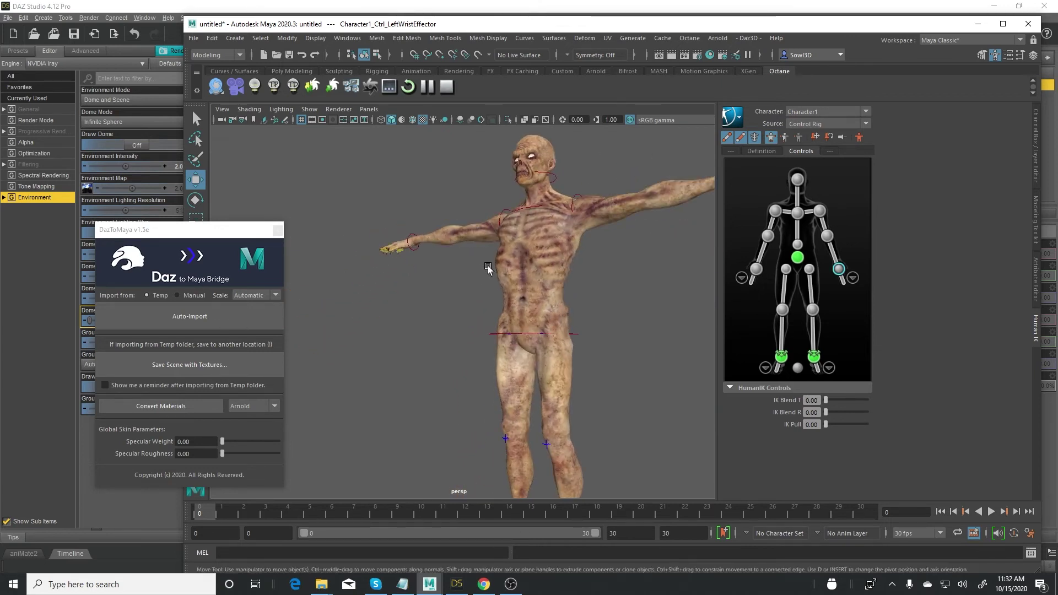
scroll(488, 269, "down", 4)
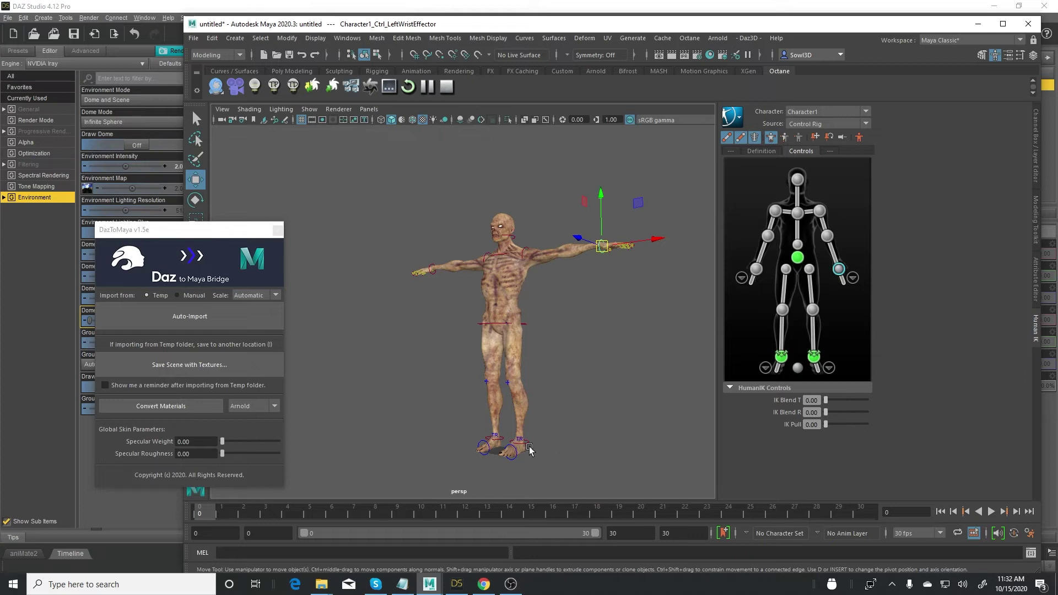
- Switch to Chrome and look over the available Daz bridges on the Daz 3D download page and the site's home page
left_click(484, 585)
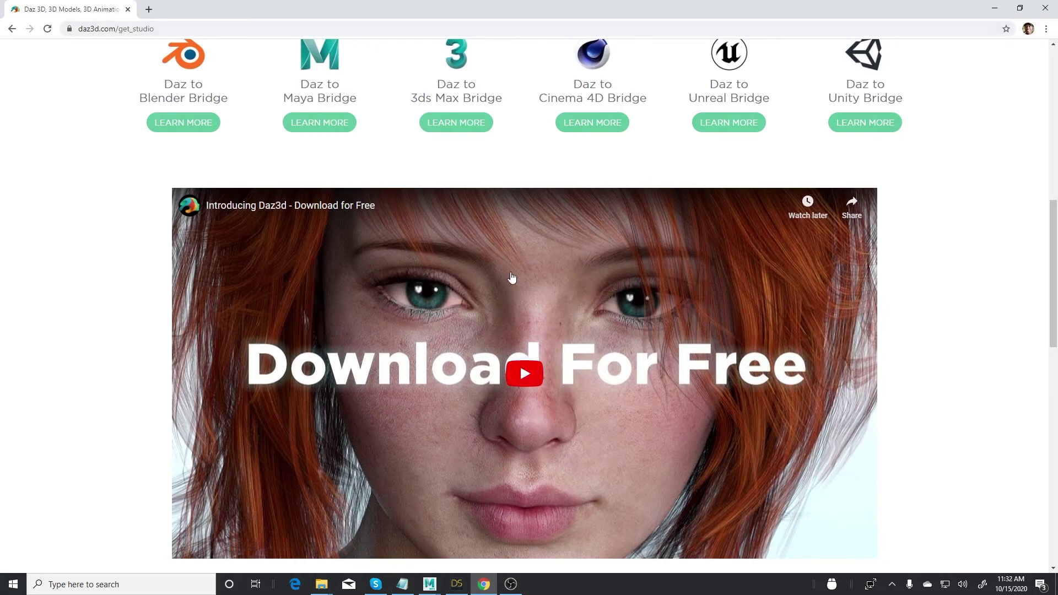
scroll(664, 241, "up", 1)
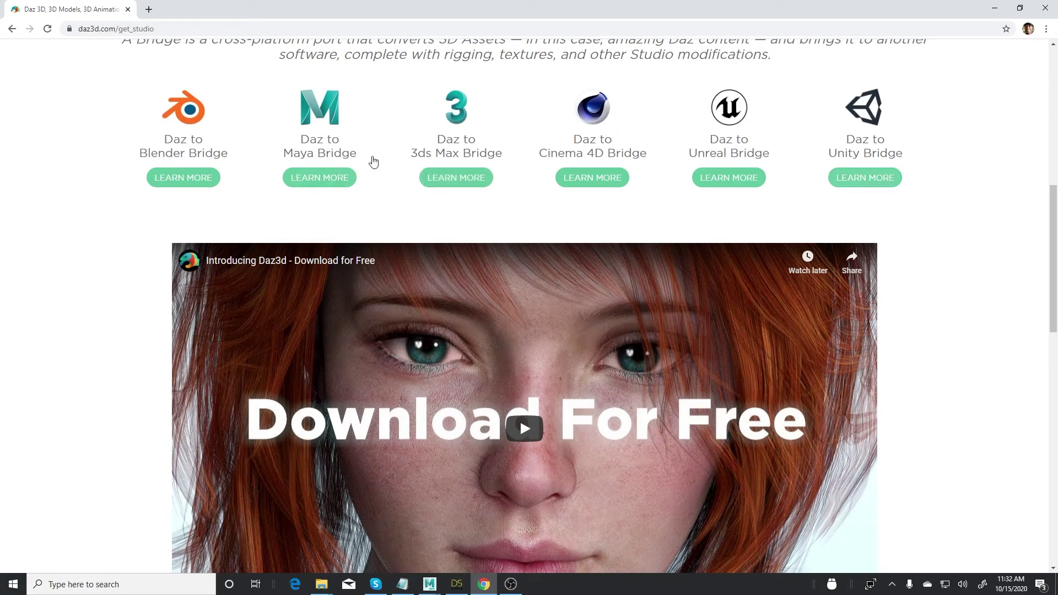
scroll(838, 243, "down", 2)
scroll(824, 239, "up", 10)
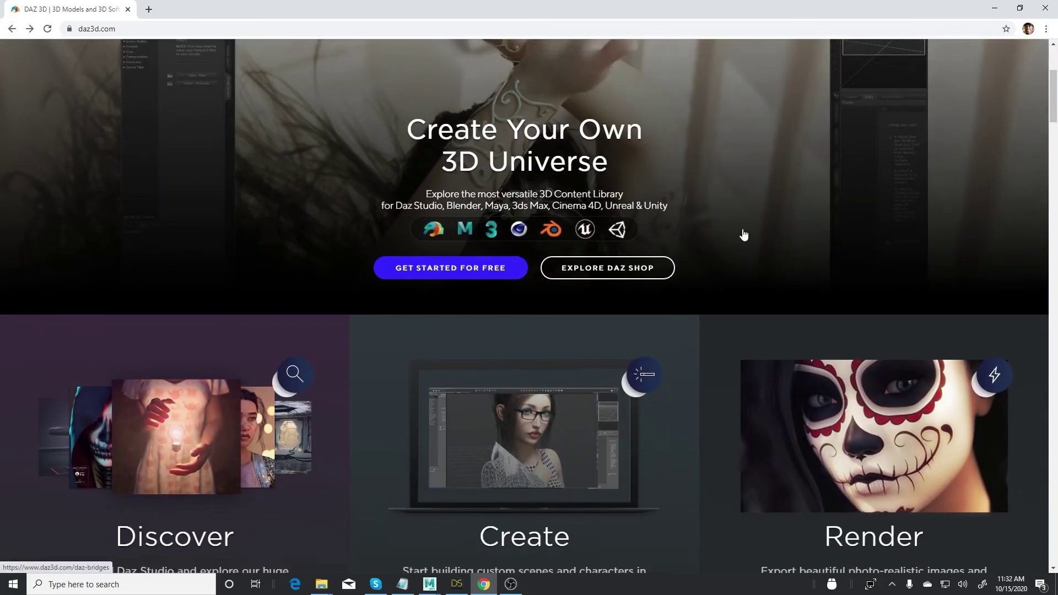
scroll(716, 237, "down", 3)
scroll(695, 243, "up", 6)
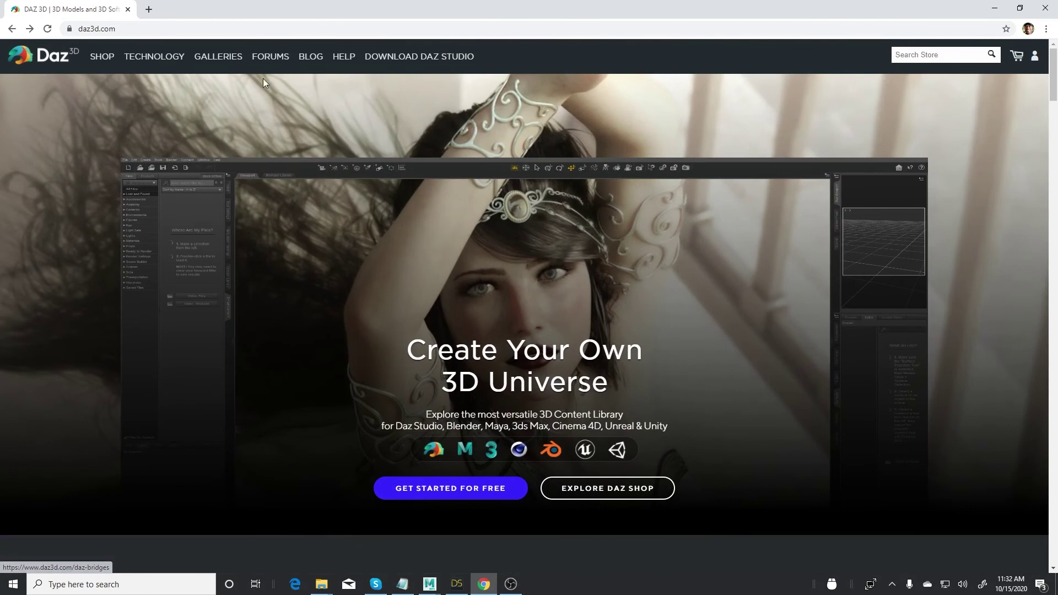
- Go to the Daz 3D shop, open the Kjaer 8 Blacksmith & Viking Warrior promotion and look through its sale page
left_click(103, 57)
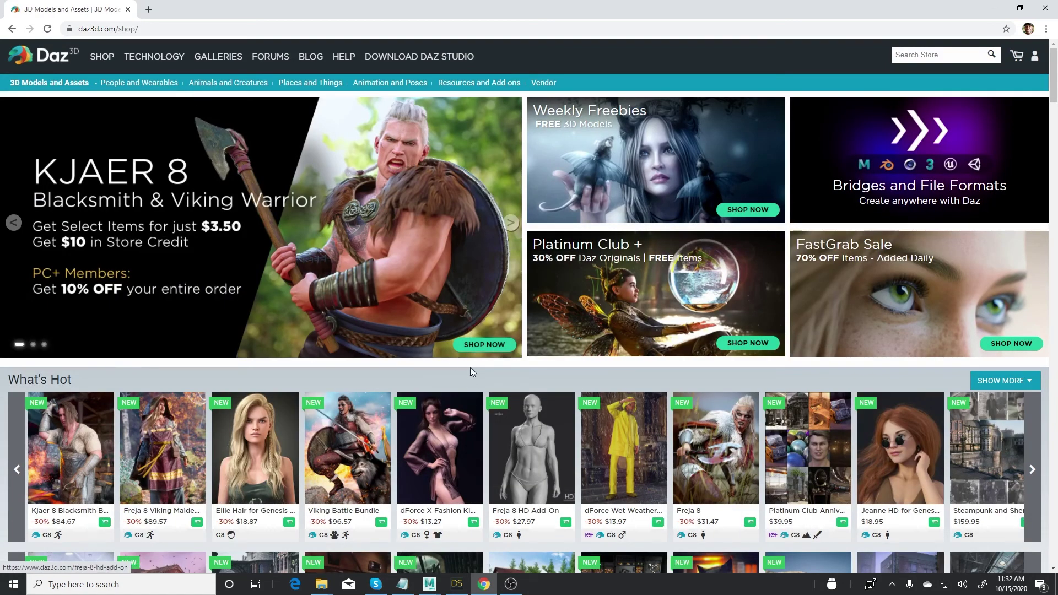
left_click(374, 274)
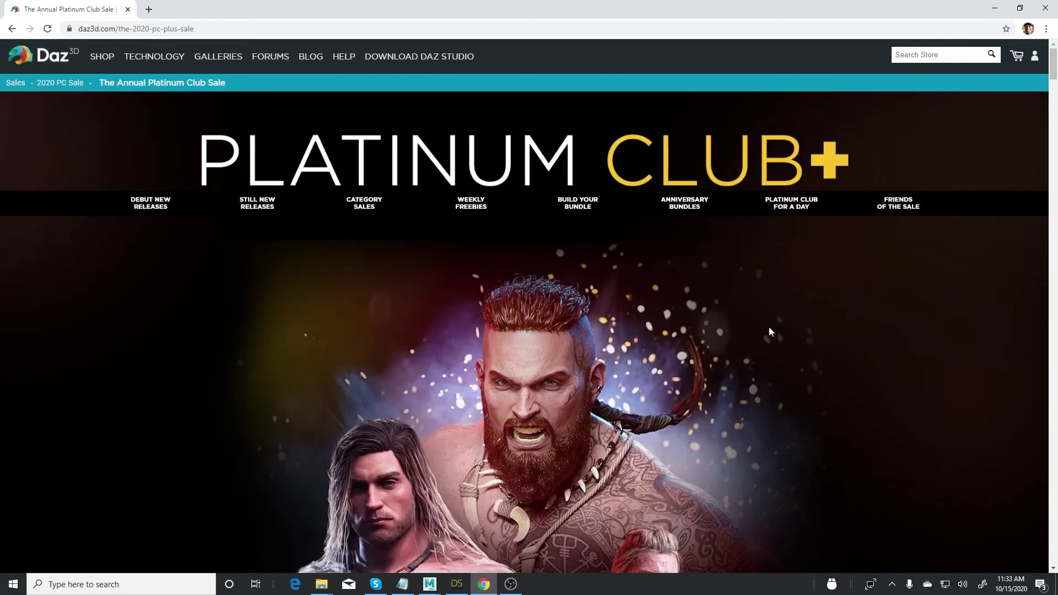
scroll(770, 331, "down", 3)
scroll(744, 328, "down", 1)
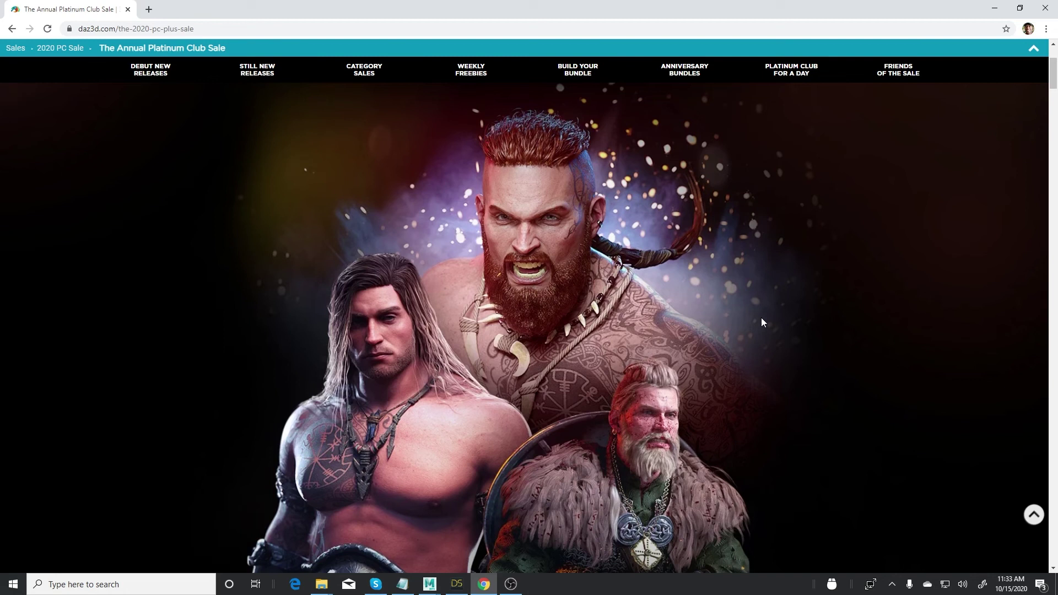
- Switch to Maya for another look at the rigged mummy, and return to Chrome to view the sale page's Kjaer 8 banner
left_click(430, 585)
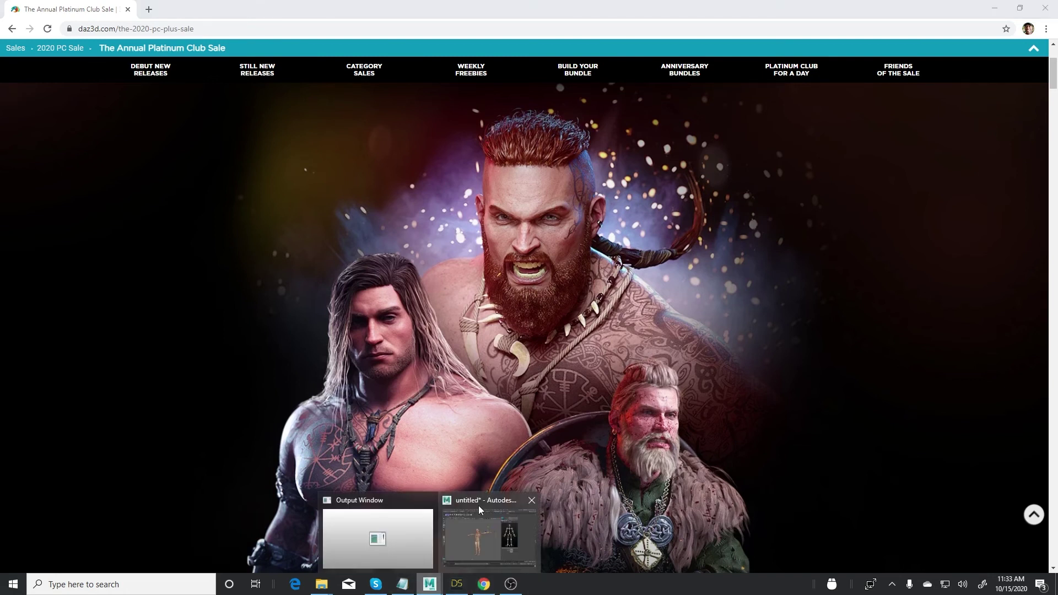
left_click(479, 510)
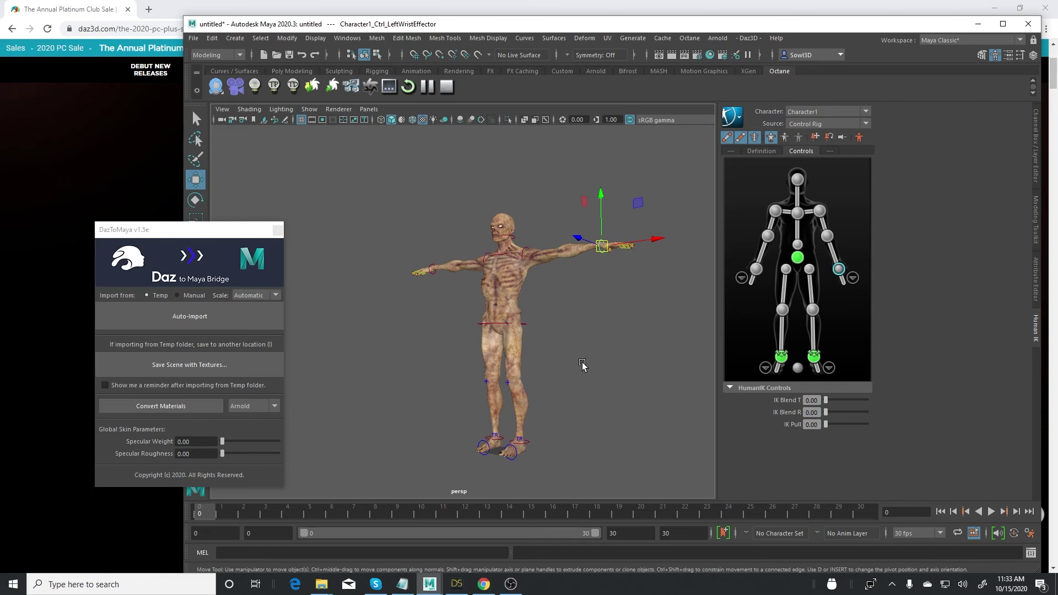
left_click(488, 579)
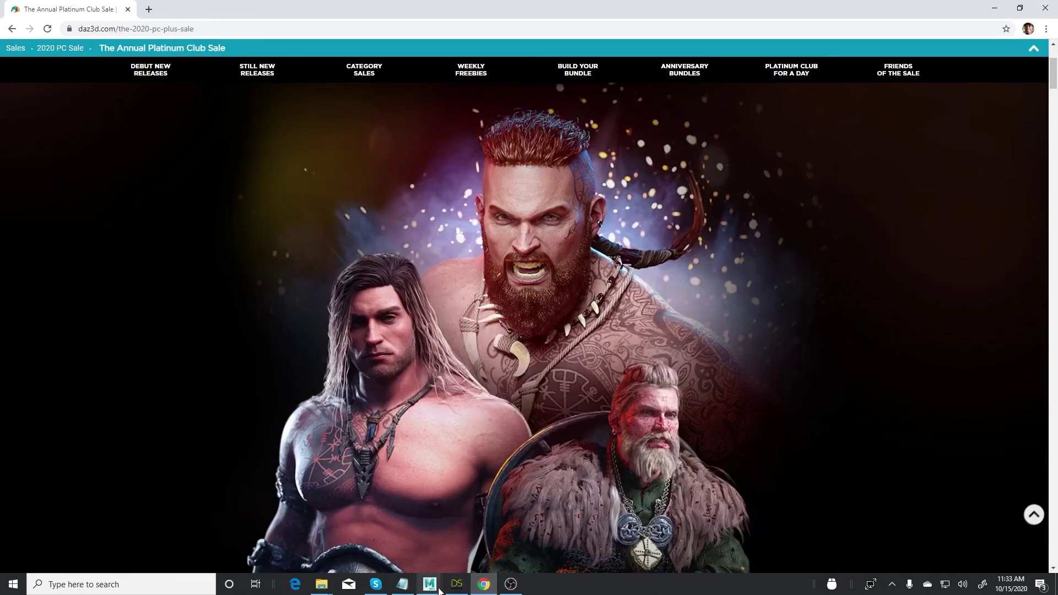
mouse_move(437, 587)
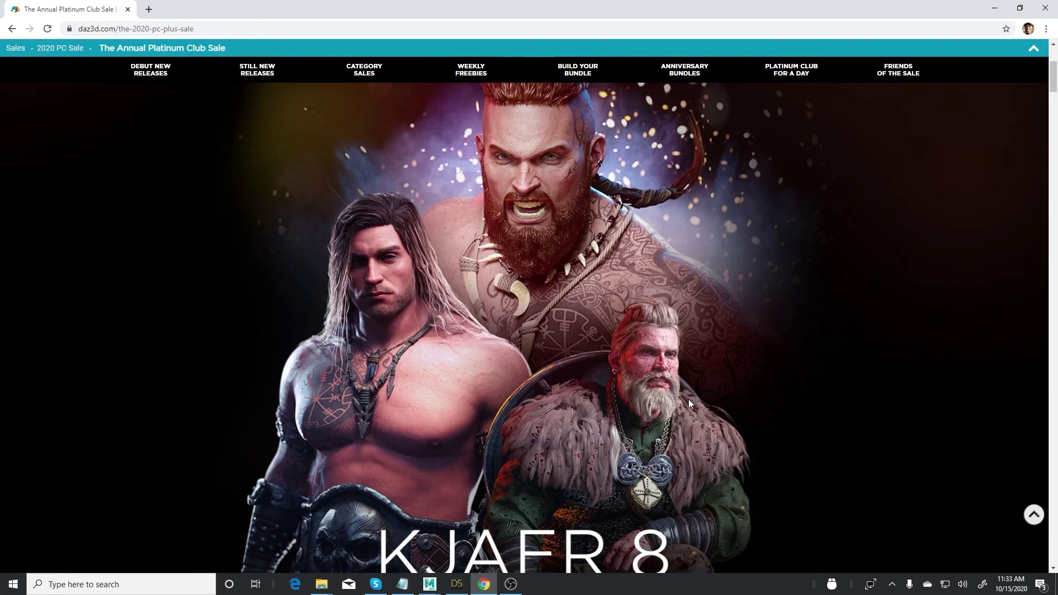
scroll(689, 399, "down", 2)
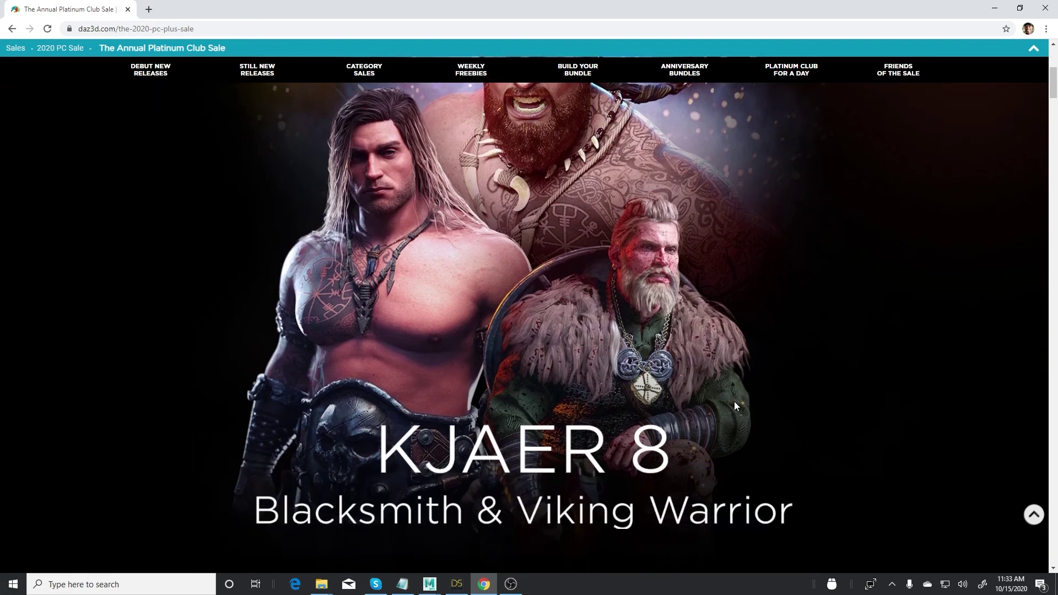